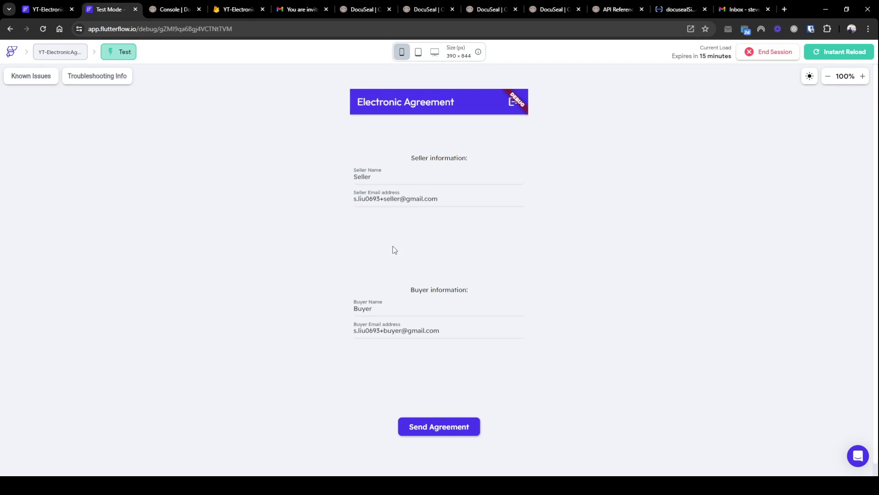
Step: In the test-mode app, send the agreement to the entered seller and buyer with Send Agreement
left_click(421, 430)
Step: From the buyer's Gmail invitation, open the signing form, draw the BuyerSignature and submit it
left_click(303, 12)
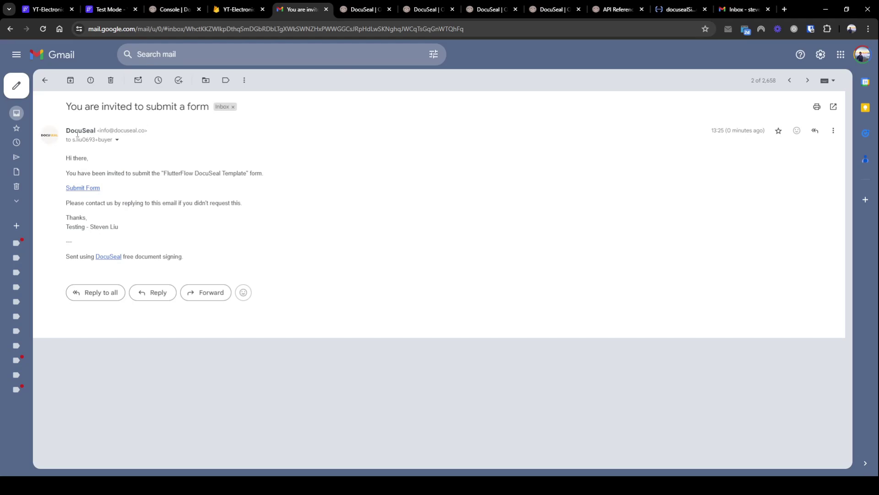
left_click(92, 194)
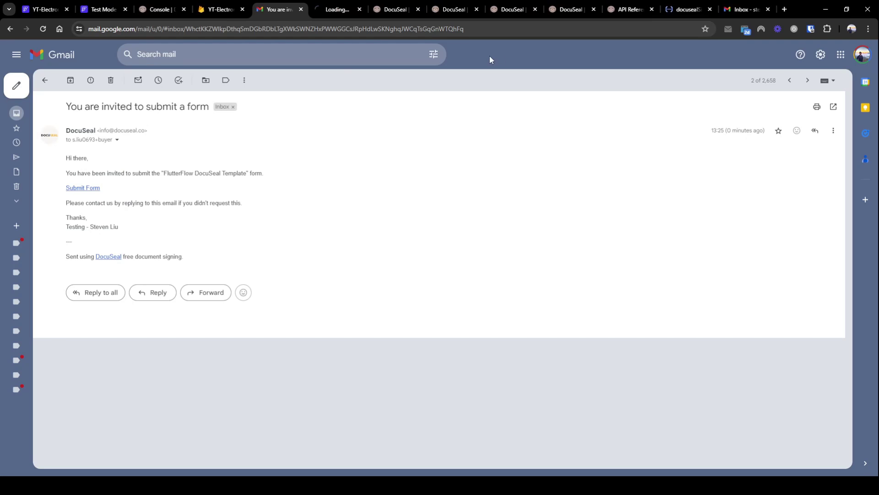
left_click(322, 12)
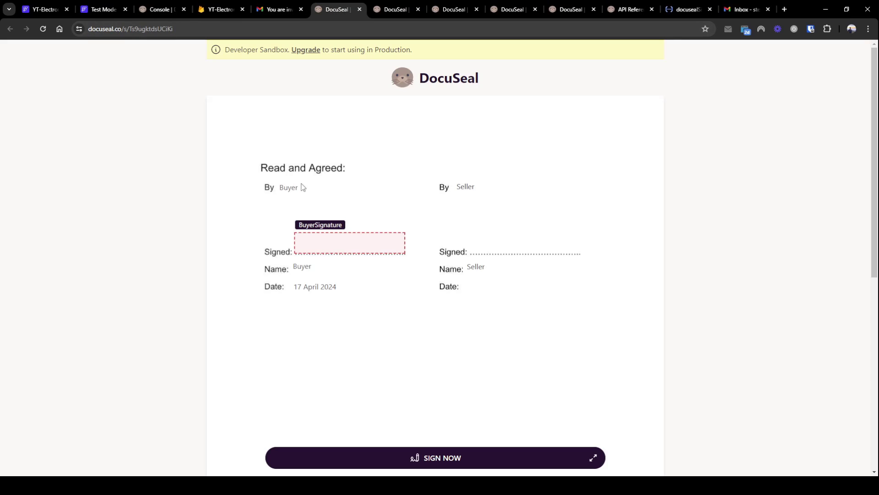
left_click_drag(297, 188, 278, 188)
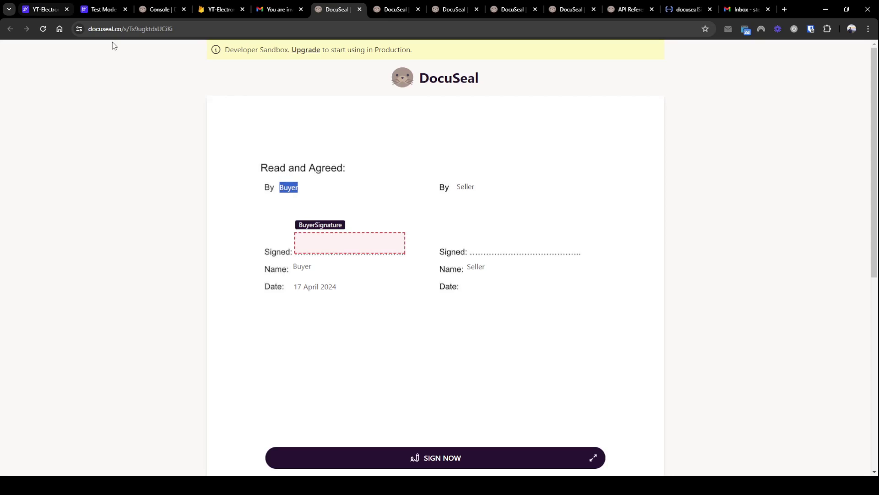
left_click(318, 251)
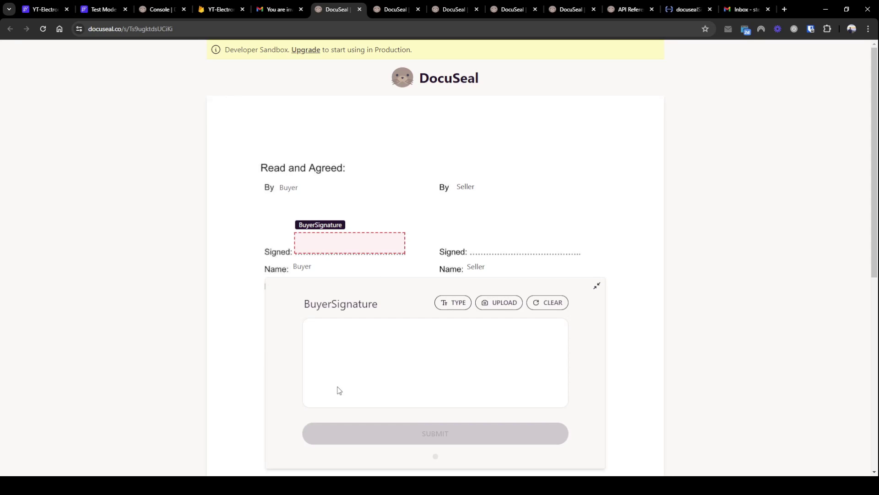
left_click_drag(350, 381, 506, 377)
left_click(517, 439)
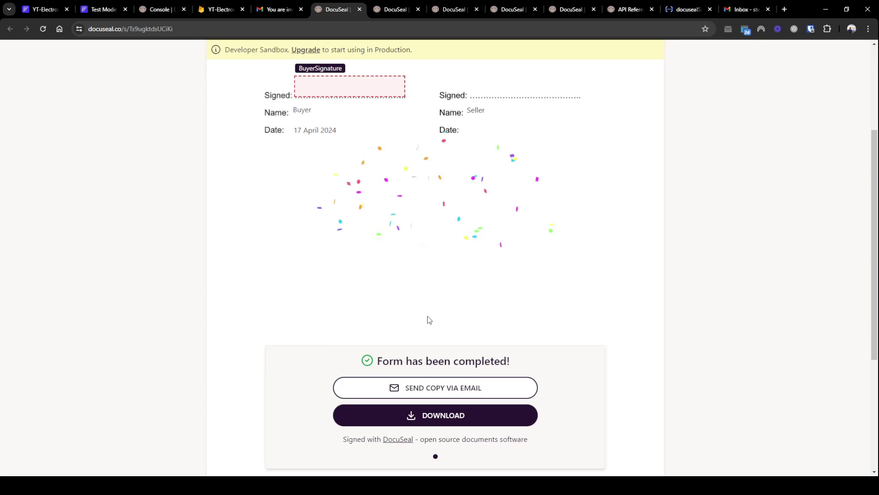
scroll(412, 286, "up", 3)
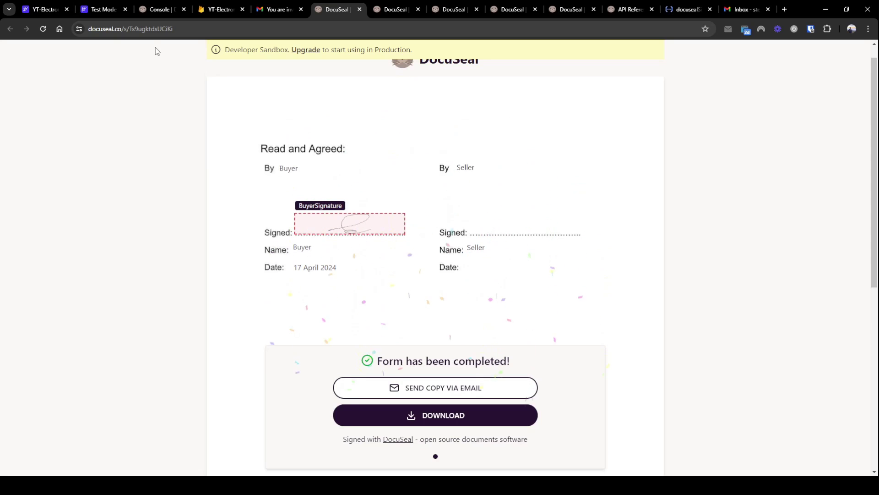
Step: Open the 1:25:13 PM submission document in the Firestore submissions collection
left_click(227, 10)
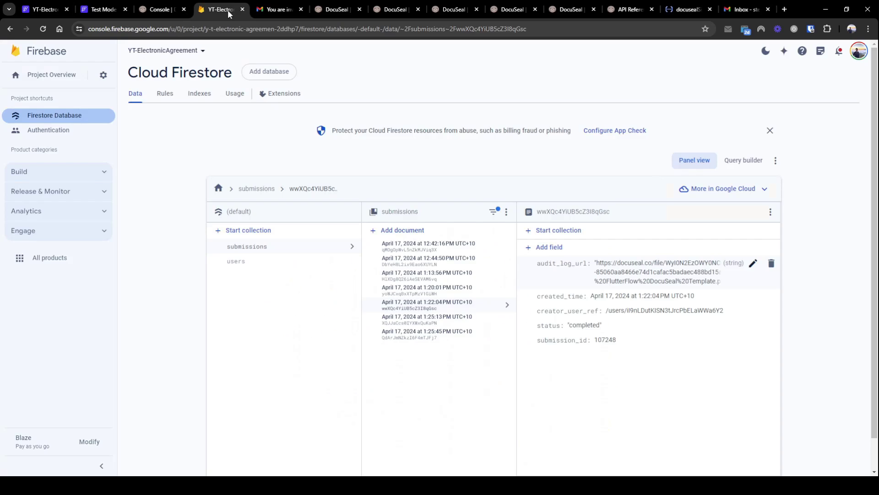
left_click(436, 342)
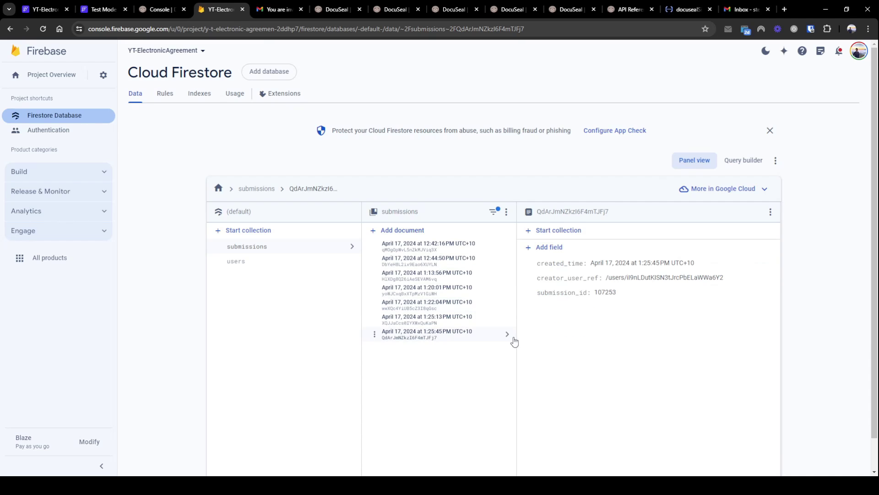
left_click(445, 323)
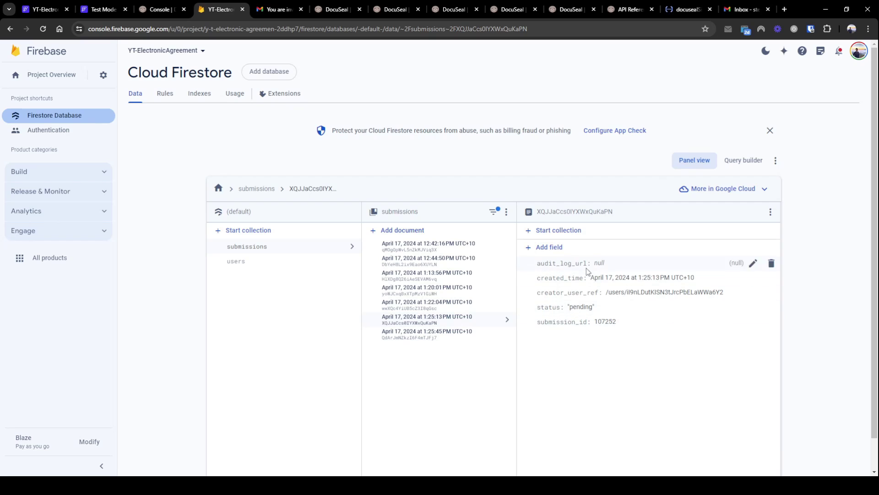
Step: Sign and submit the seller's form from Gmail, then confirm the submission is completed and open audit_log_url
left_click(284, 11)
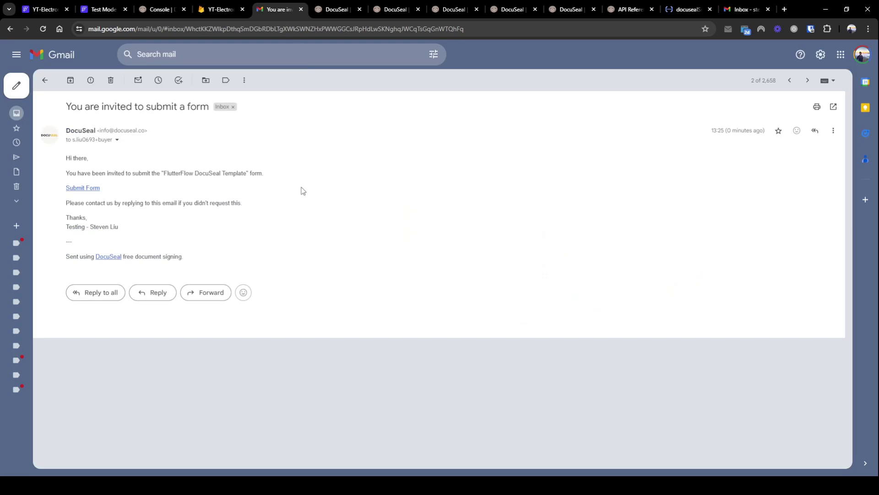
left_click(790, 80)
middle_click(98, 189)
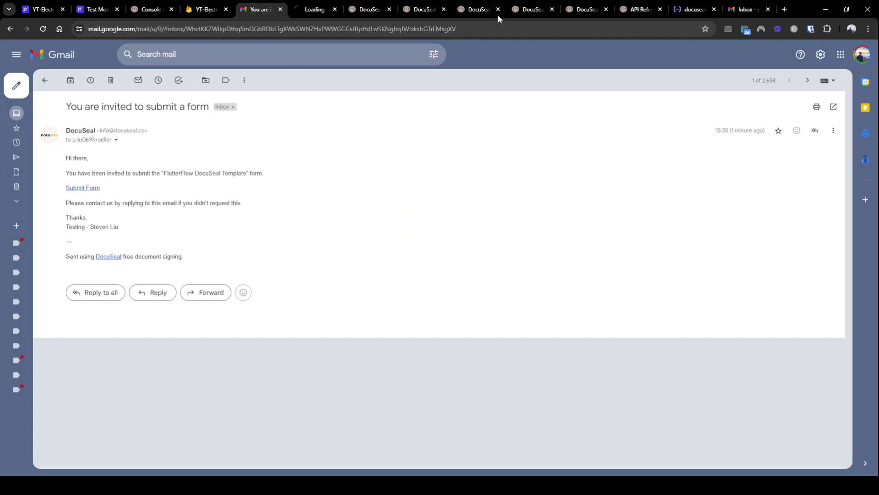
left_click(309, 9)
left_click(498, 232)
mouse_move(375, 357)
left_mouse_down()
mouse_move(453, 325)
mouse_move(441, 381)
left_mouse_up()
left_click(479, 434)
left_click(206, 10)
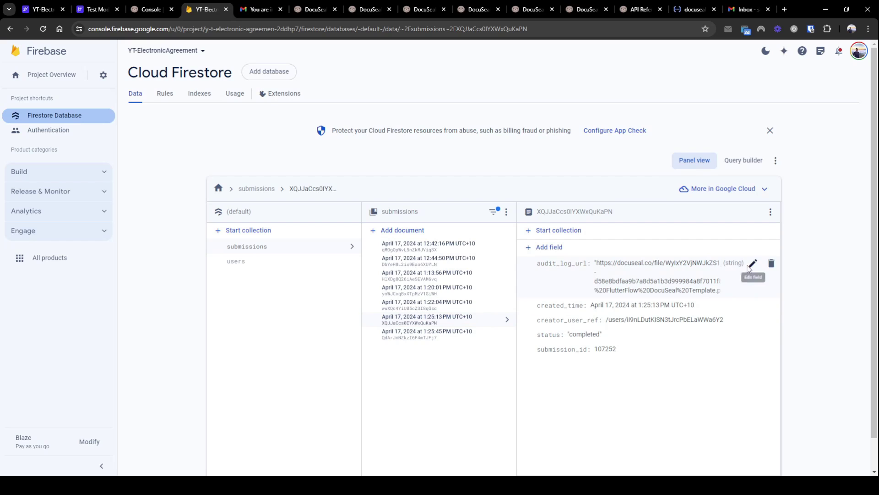
left_click(753, 262)
Step: Load the copied audit_log_url in a new tab, review the envelope 107252 audit log, and return to FlutterFlow
key("ctrl+c")
left_click(724, 352)
key("ctrl+t")
key("ctrl+v")
key("Return")
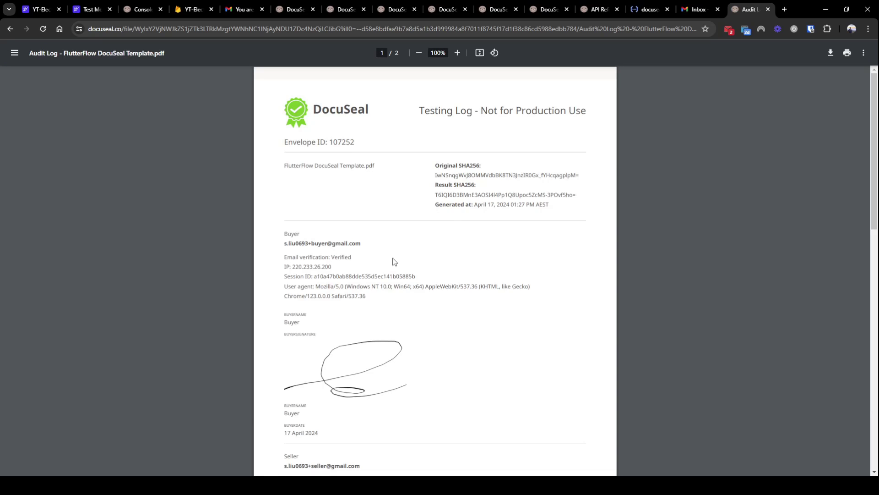
scroll(367, 299, "down", 12)
scroll(369, 307, "up", 15)
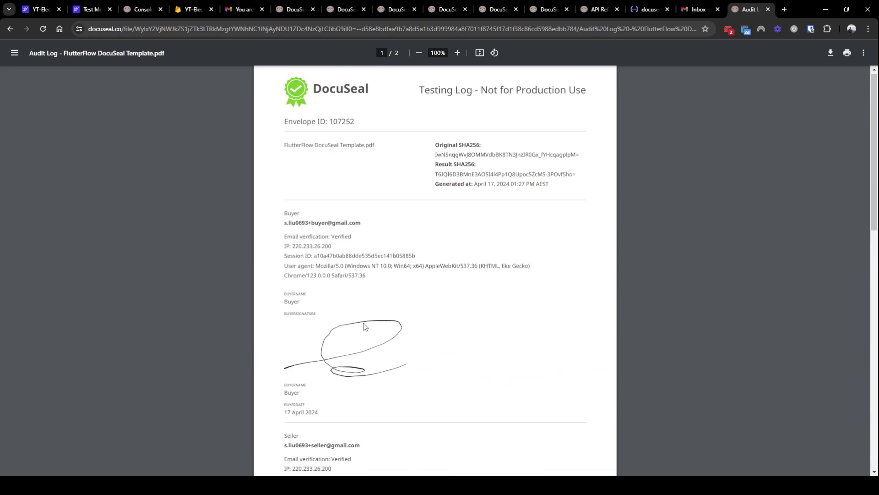
key("ctrl+1")
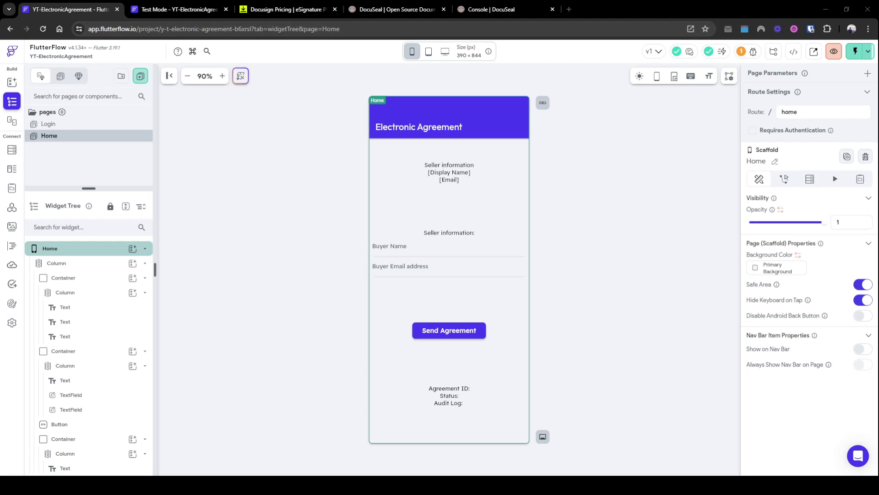
Step: Show the Docusign eSignature pricing: Personal AU$14, Standard AU$34, Business Pro AU$55 monthly
left_click(293, 10)
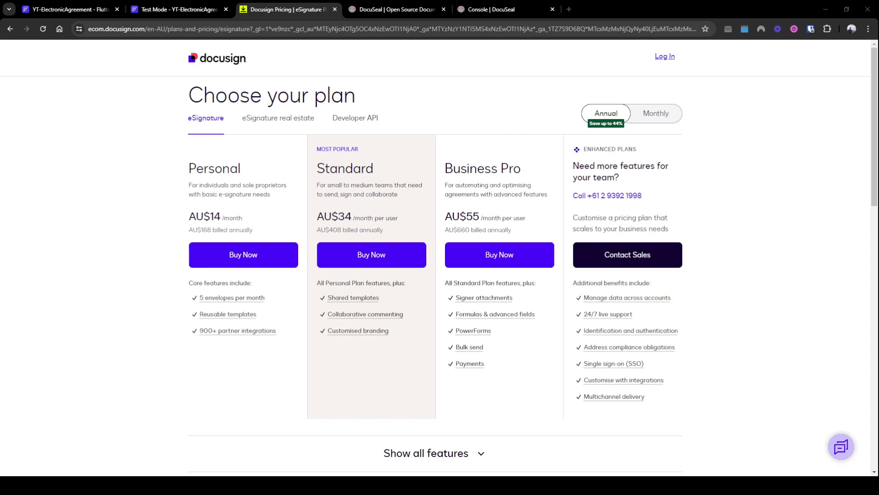
Step: Open the FlutterFlow DocuSeal Template and inspect its BuyerName and BuyerSignature fields
left_click(393, 10)
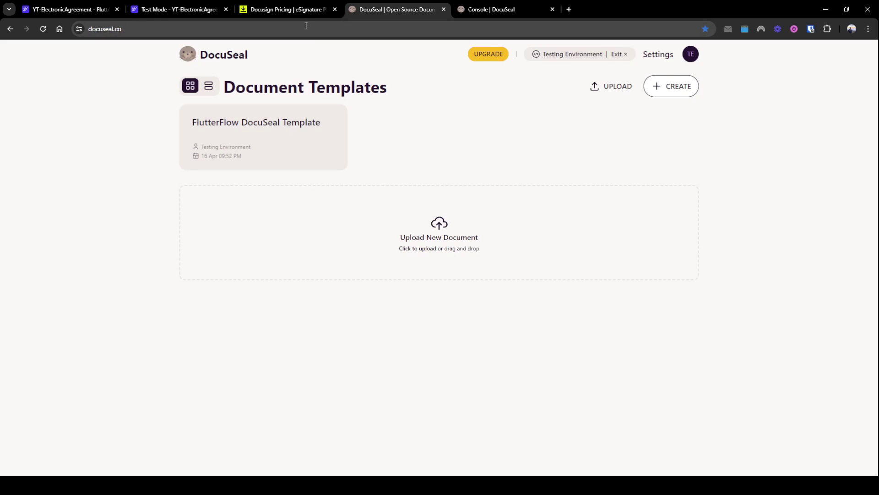
mouse_move(306, 143)
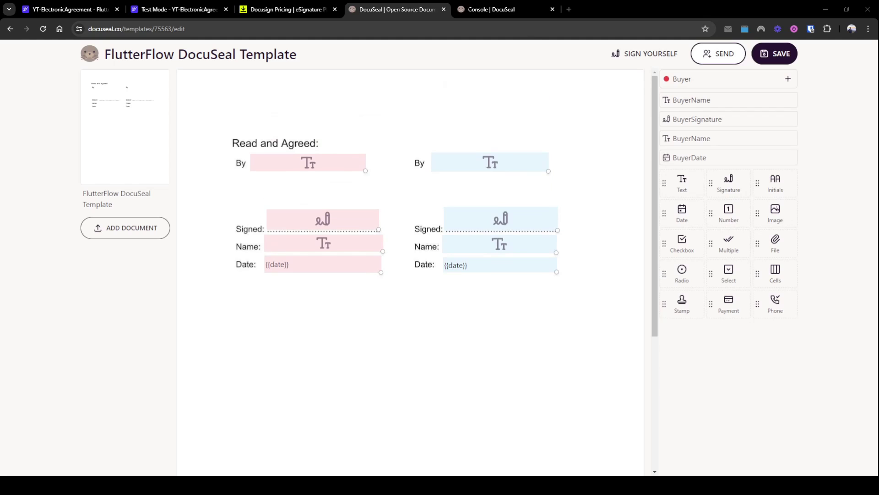
left_click(339, 158)
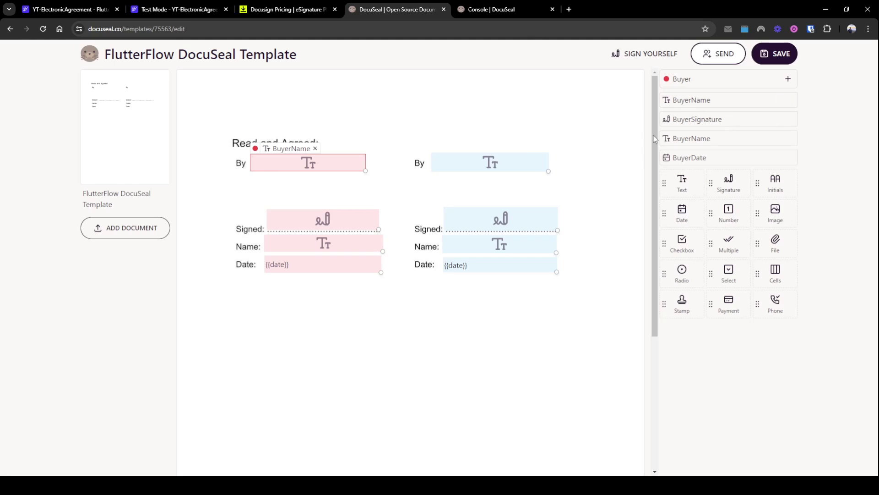
left_click(334, 224)
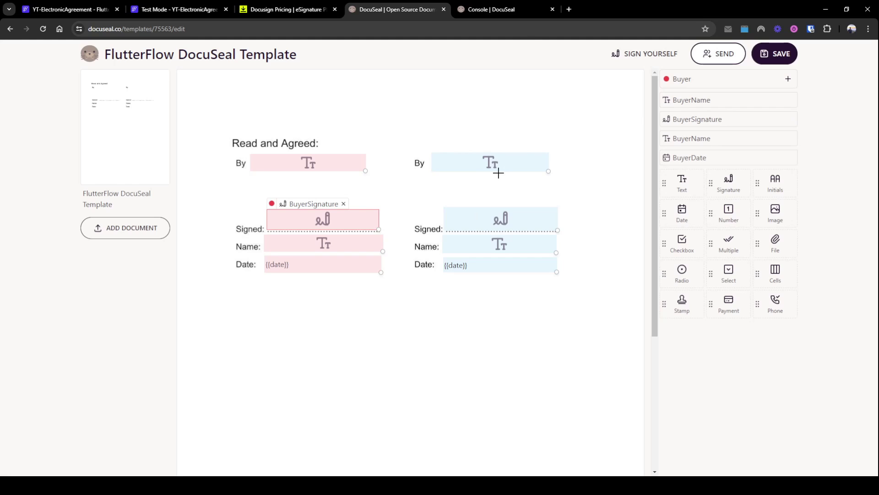
Step: Review the test-environment auth token on the DocuSeal Console API page, then go back to FlutterFlow
left_click(506, 10)
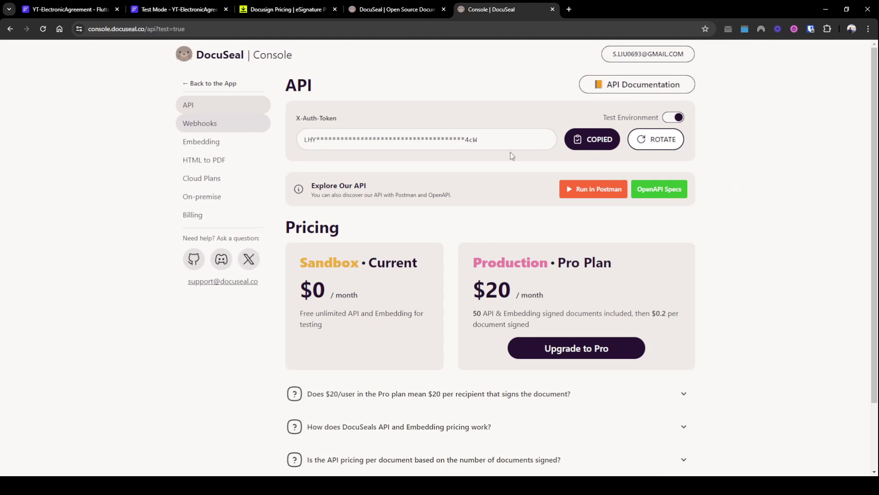
scroll(511, 154, "down", 1)
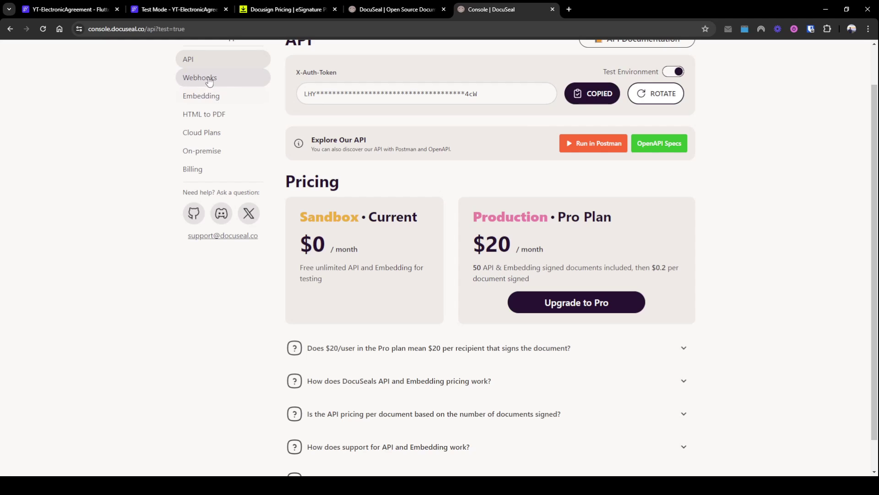
scroll(356, 142, "up", 2)
key("ctrl+1")
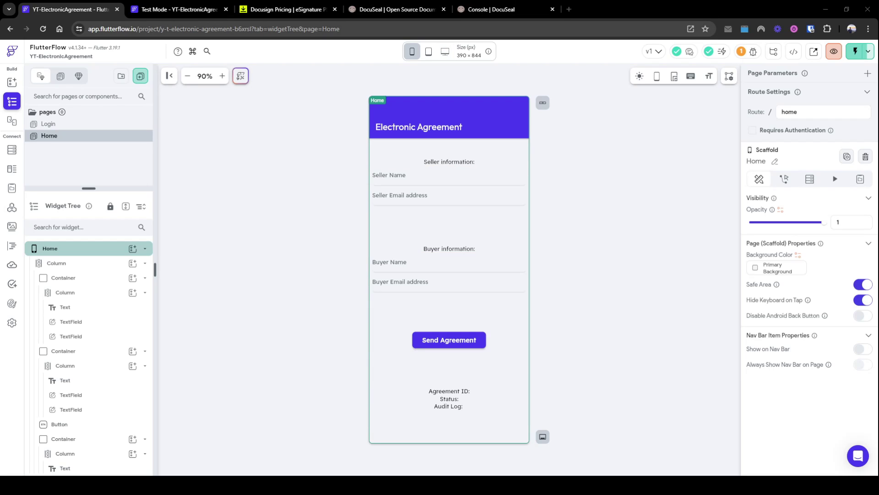
left_click(412, 9)
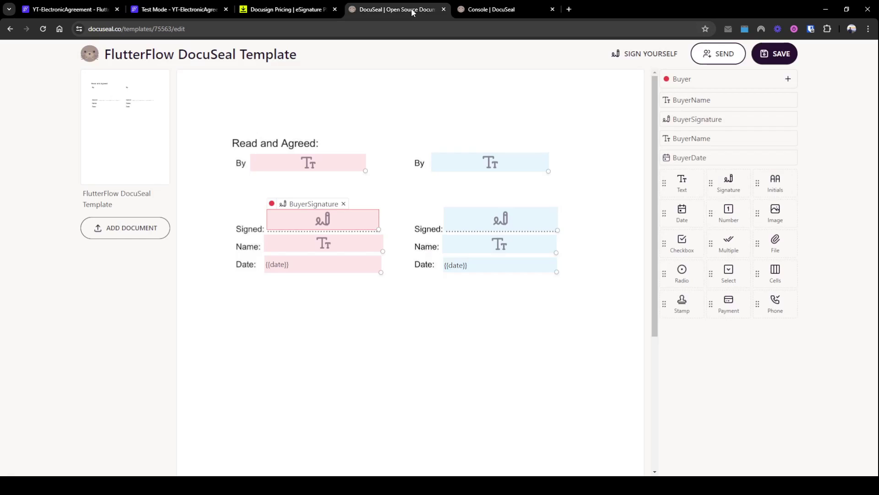
left_click(157, 10)
left_click(64, 9)
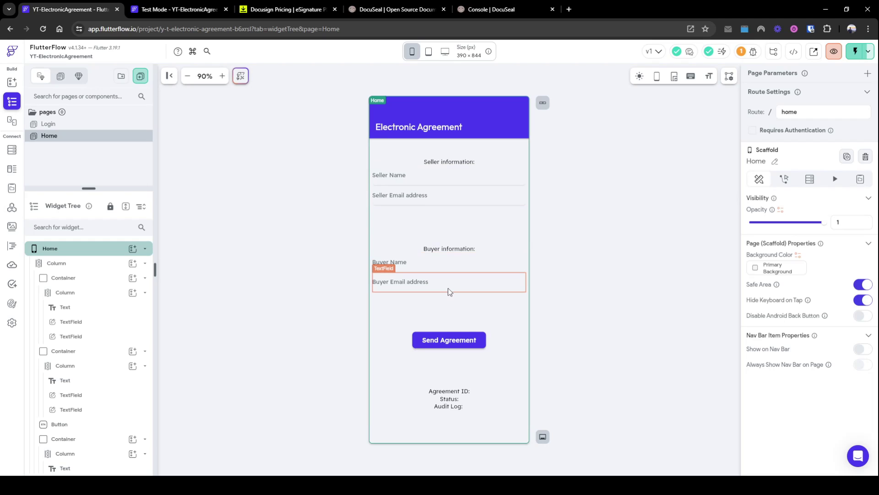
left_click(483, 345)
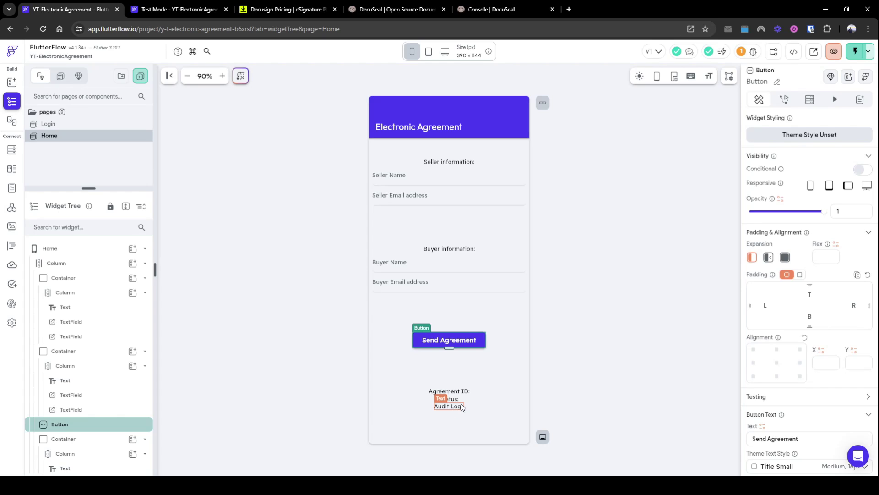
Step: Deselect the Home page button and switch to the DocuSeal Console API tab
left_click(565, 261)
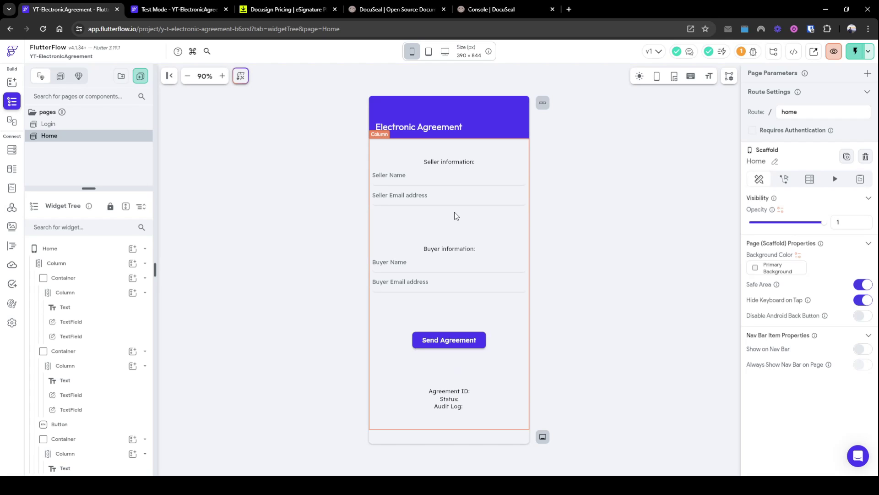
key("ctrl+5")
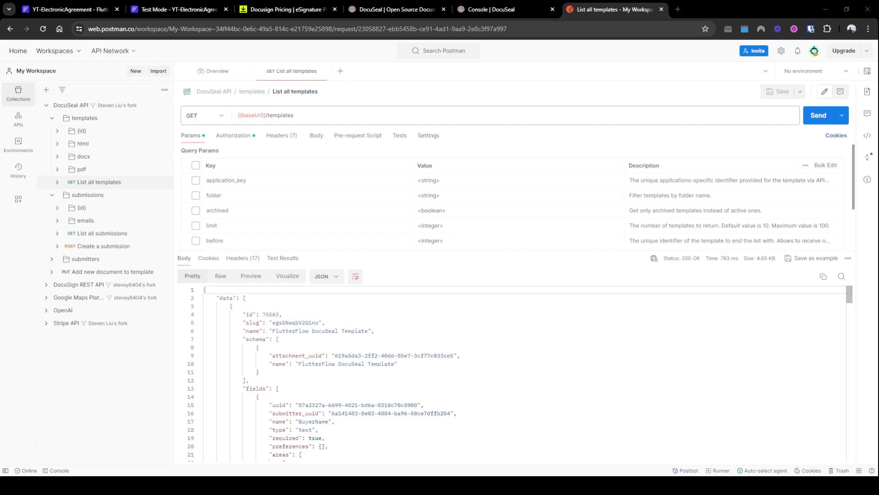
Step: Check the Console API token, then view List all templates' API Key auth: X-Auth-Token header {{apiKey}}
left_click(496, 10)
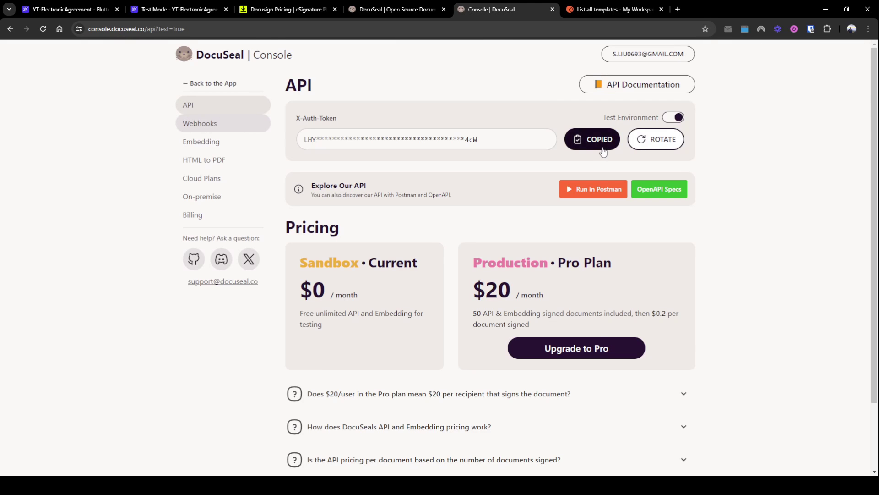
left_click(601, 9)
left_click(238, 137)
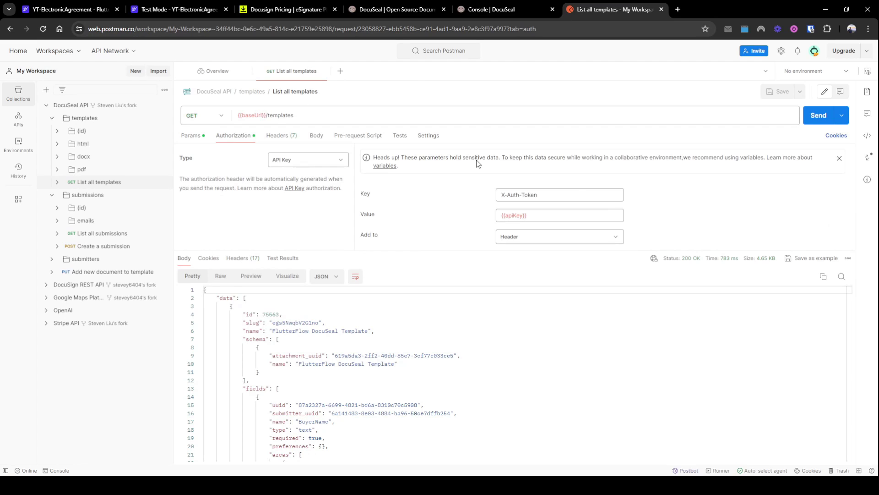
mouse_move(513, 216)
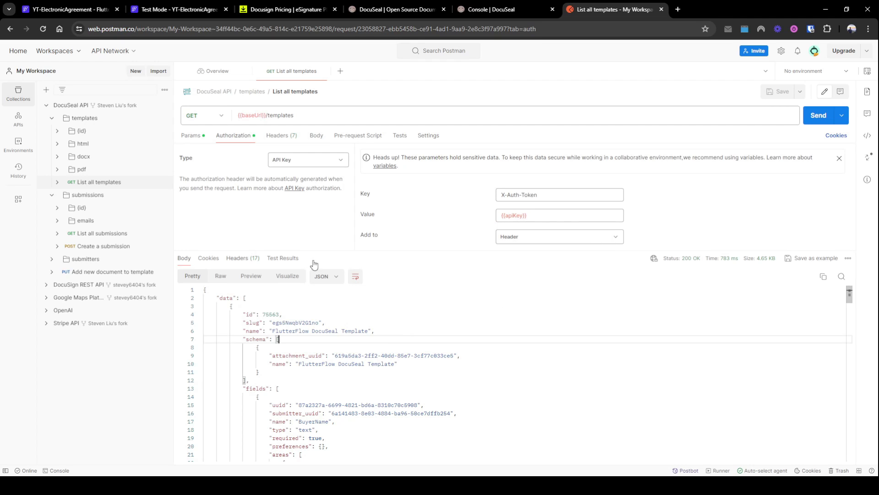
Step: Re-send the List all templates request to get a fresh 200 OK response
left_click(382, 339)
double_click(369, 356)
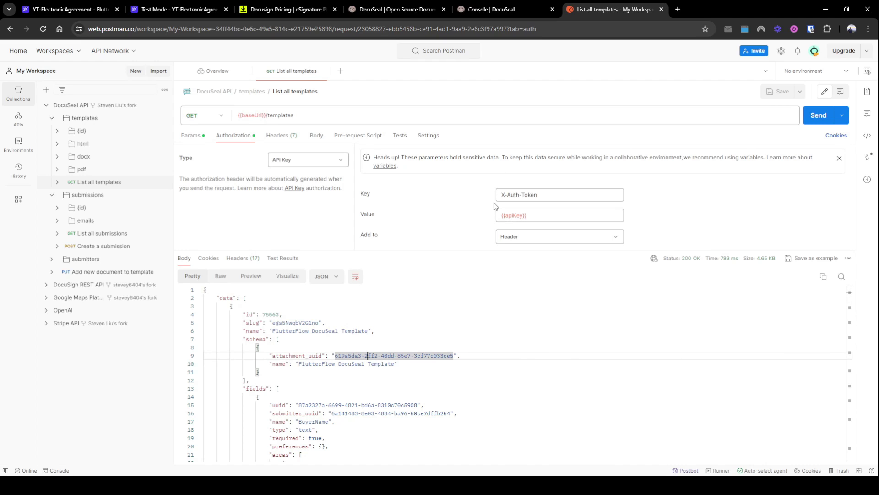
left_click(819, 116)
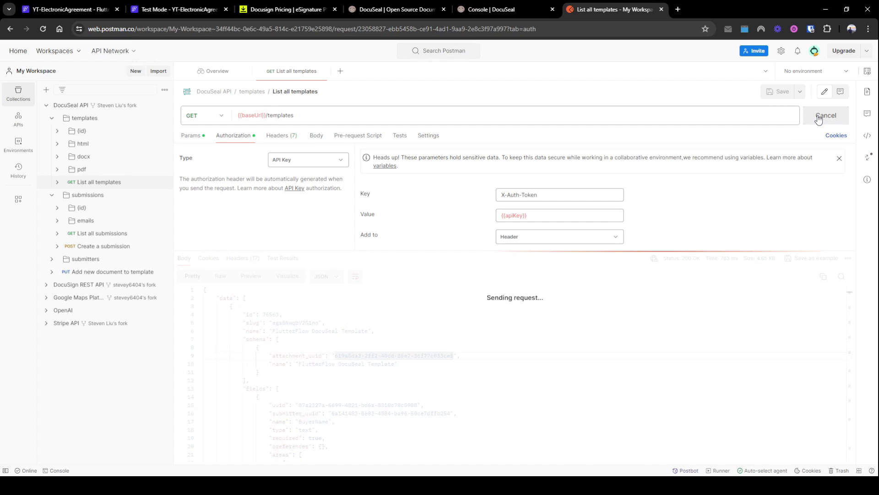
left_click(444, 339)
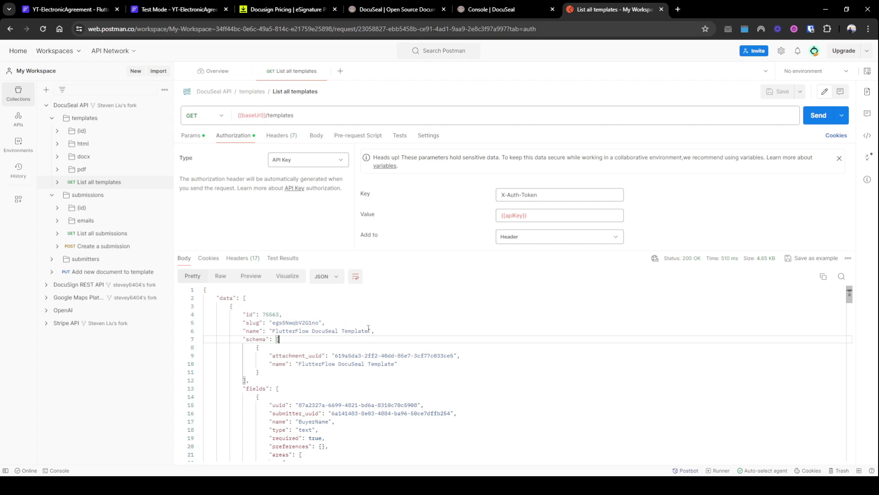
Step: Scroll the JSON response to review BuyerName, SellerName, SellerSignature and SellerDate fields
scroll(366, 405, "down", 1)
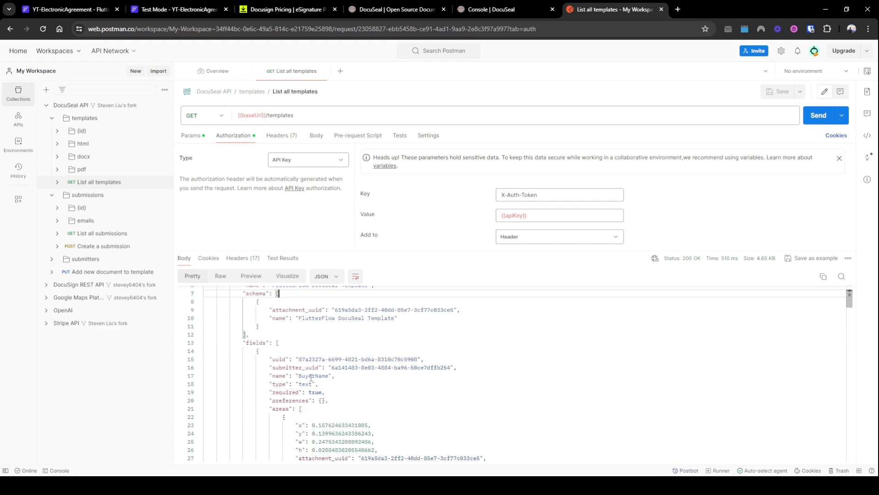
double_click(308, 378)
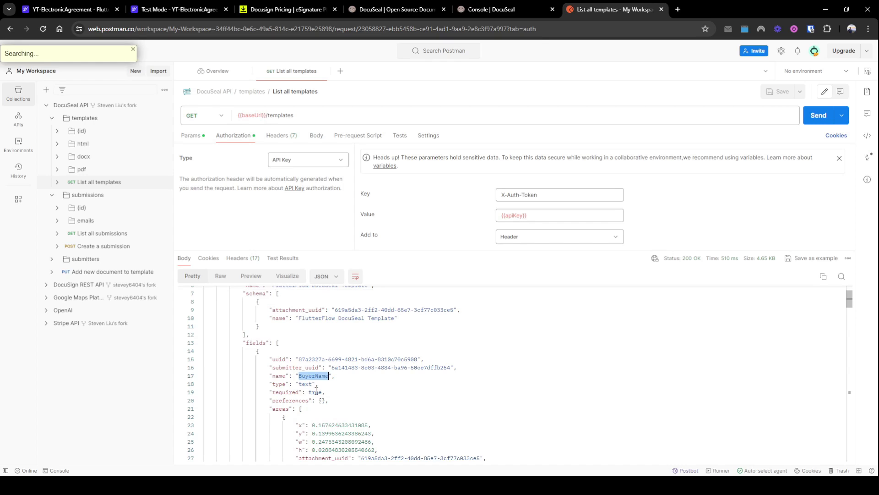
scroll(316, 390, "down", 3)
scroll(316, 390, "down", 4)
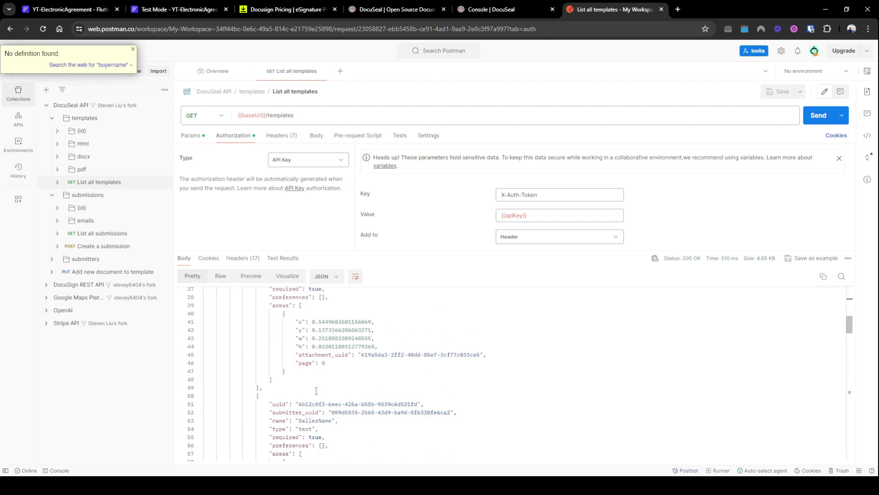
scroll(331, 390, "down", 6)
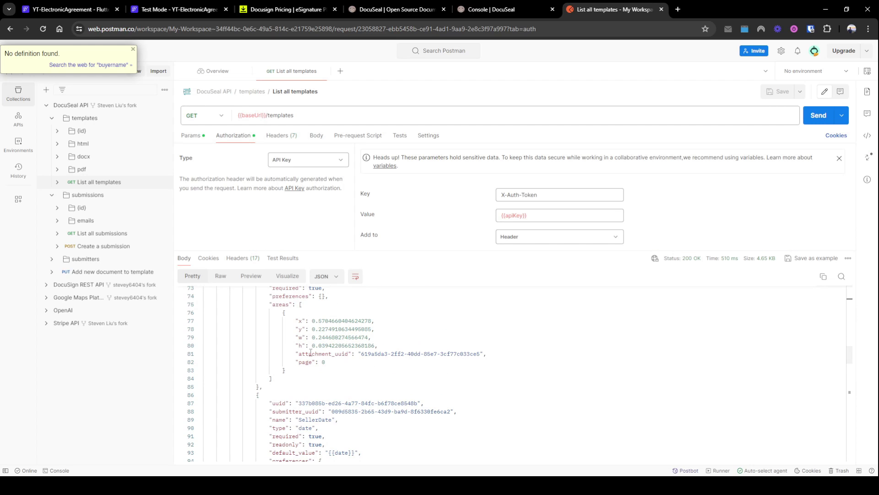
scroll(315, 367, "up", 1)
scroll(315, 367, "up", 5)
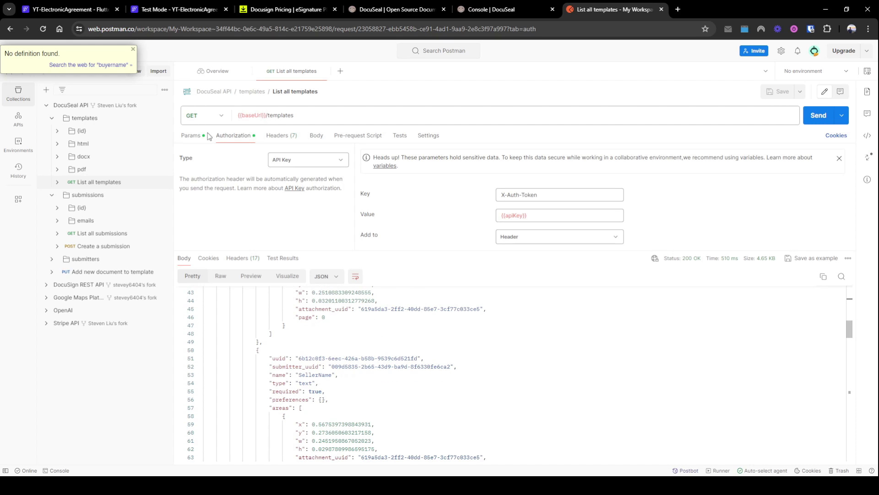
left_click(132, 49)
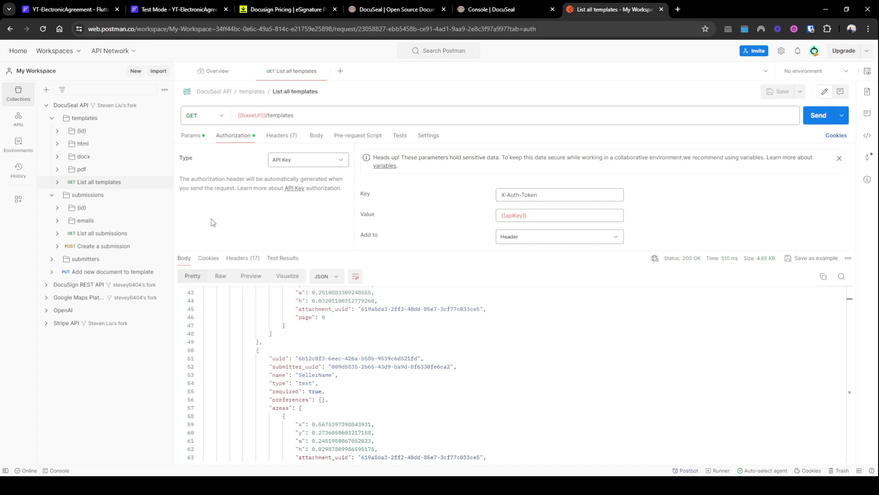
Step: Inspect FlutterFlow's Send Agreement button, then bring up Postman's POST Create a submission request
left_click(82, 9)
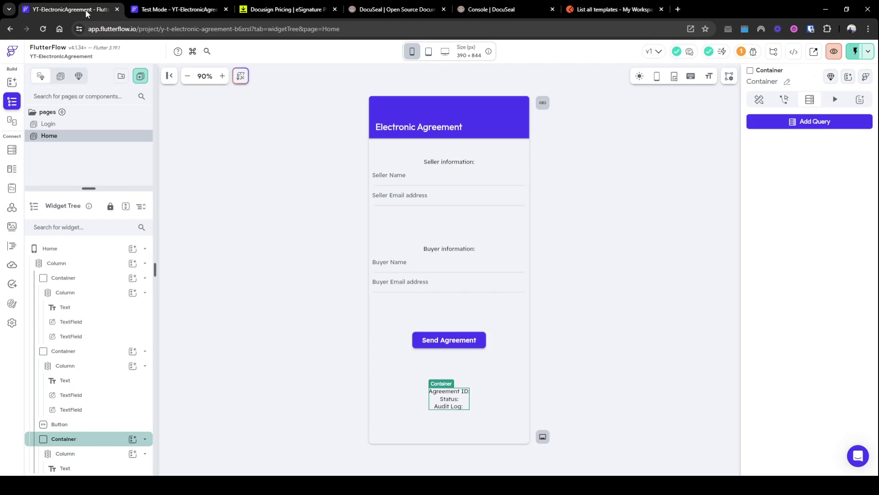
left_click(454, 340)
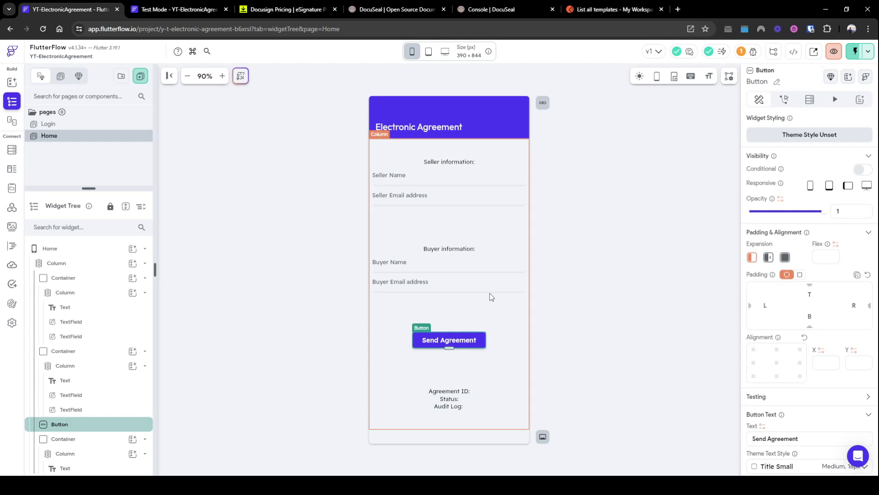
left_click(590, 10)
left_click(116, 251)
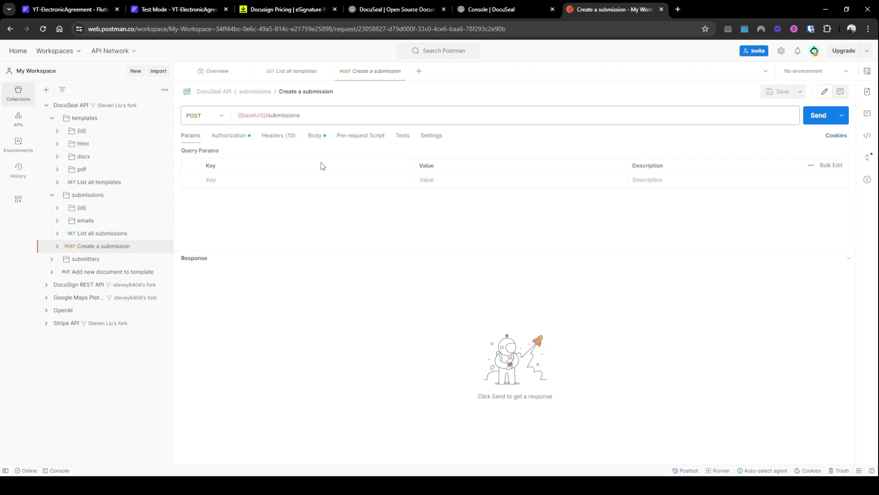
Step: Show the whole JSON body with template_id 75563 and its Buyer and Seller submitters
left_click(320, 140)
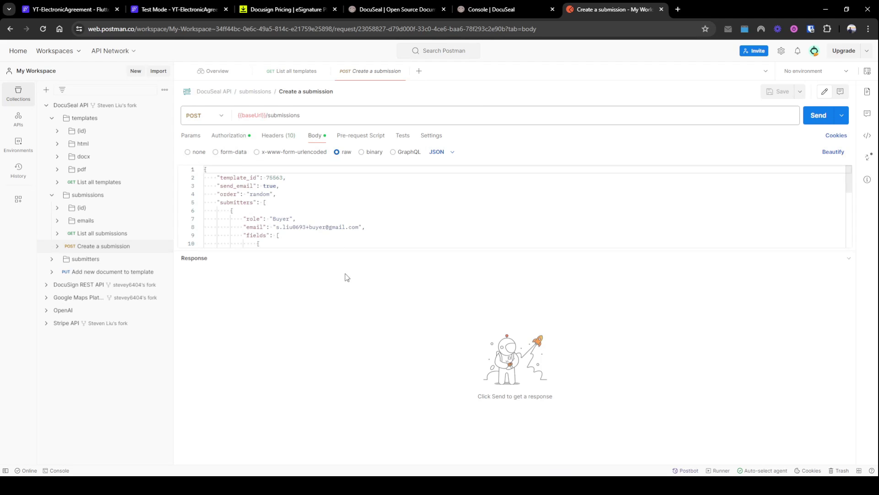
left_click_drag(514, 264, 515, 375)
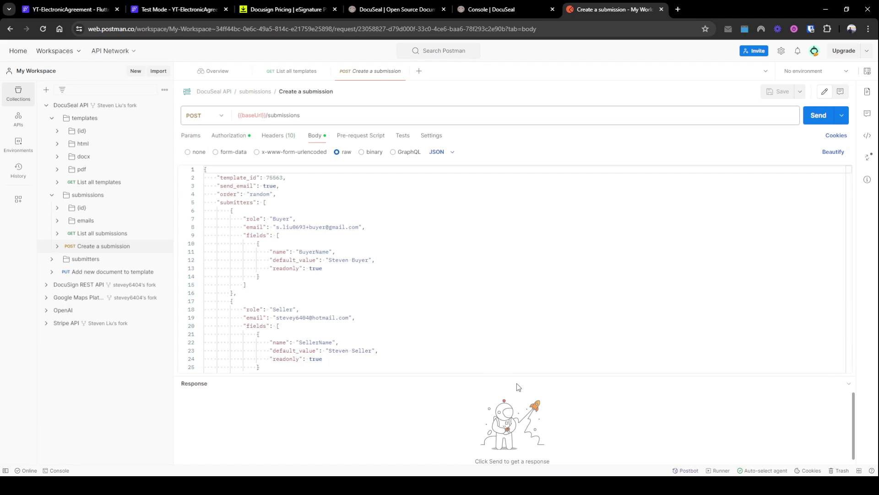
left_click_drag(516, 376, 515, 408)
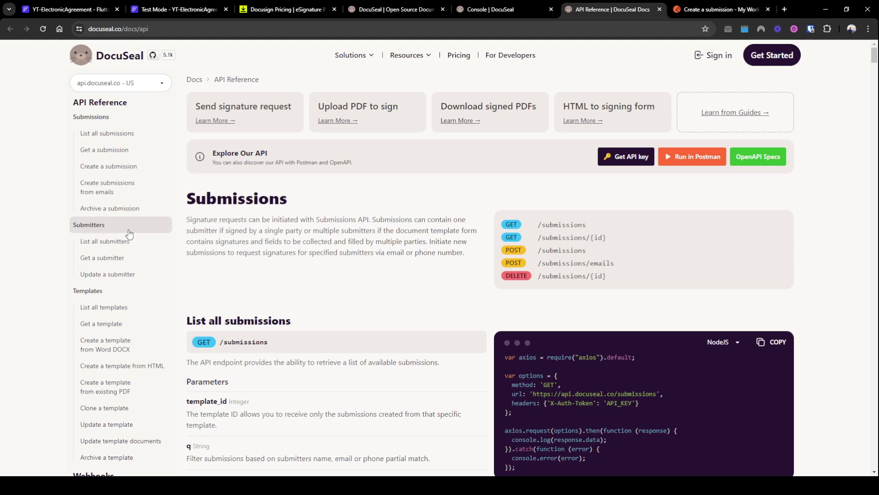
Step: Read the Create a submission docs, highlighting send_email and order, then go back to Postman
left_click(123, 167)
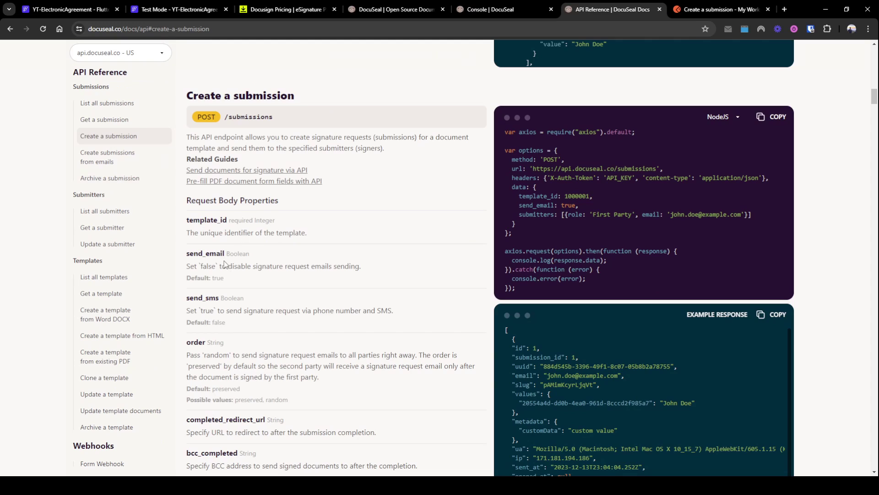
left_click_drag(224, 254, 190, 254)
left_click_drag(219, 298, 181, 302)
left_click_drag(207, 355, 189, 347)
left_click(196, 351)
double_click(215, 365)
scroll(273, 271, "down", 5)
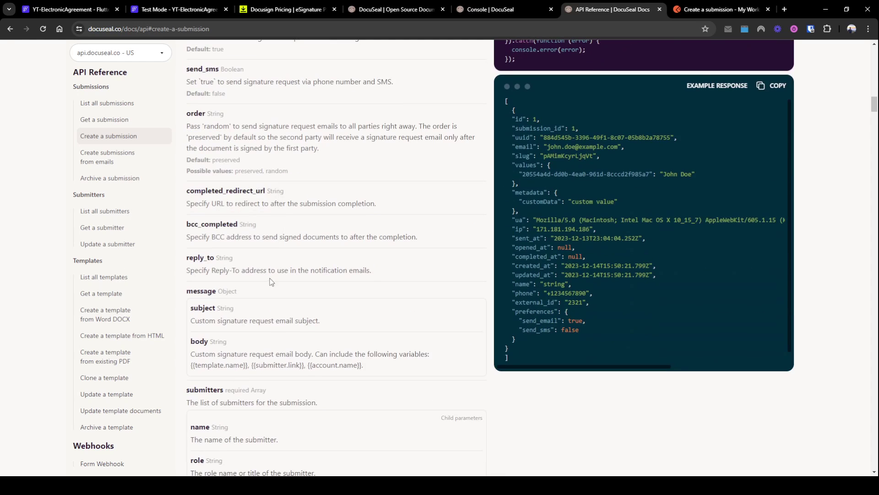
scroll(256, 270, "down", 3)
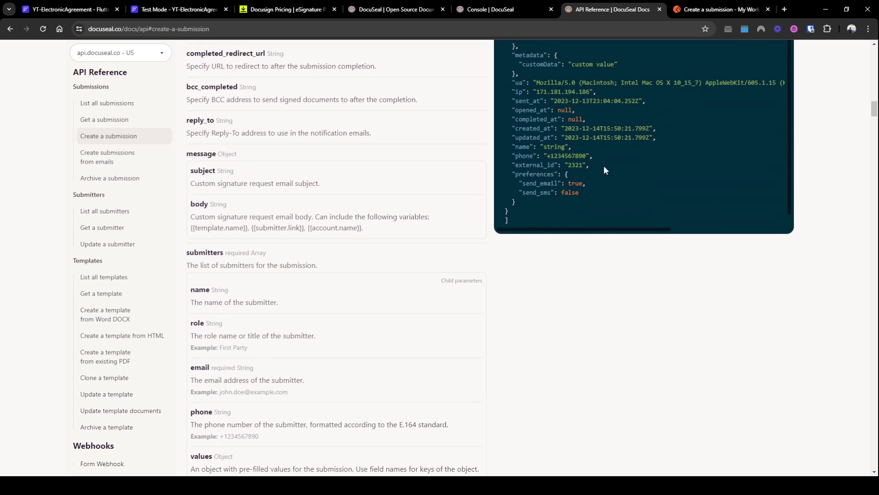
left_click(705, 10)
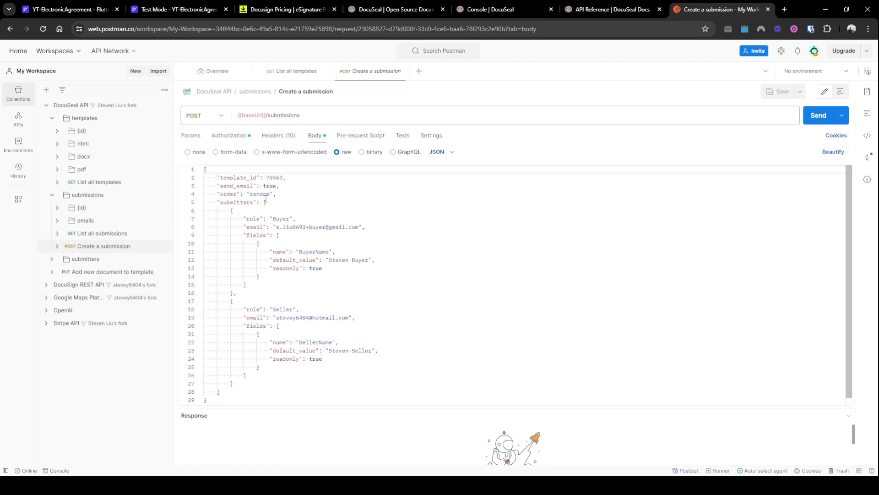
double_click(274, 178)
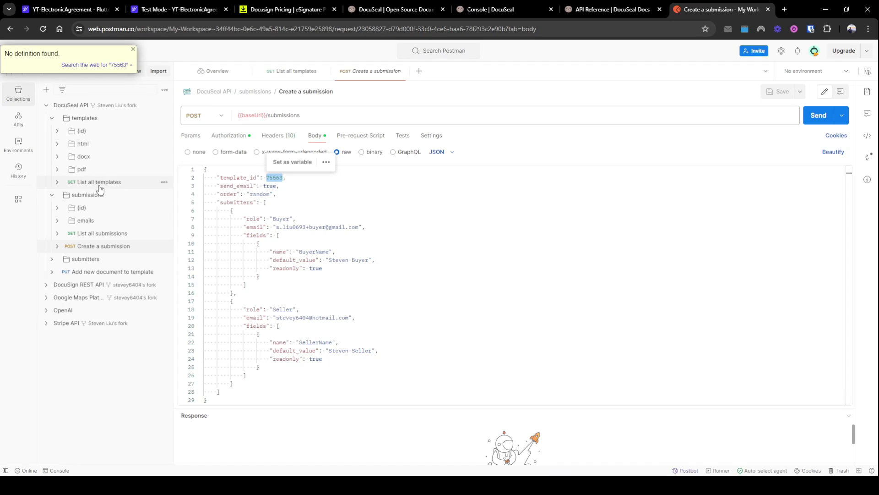
left_click(132, 48)
left_click(385, 10)
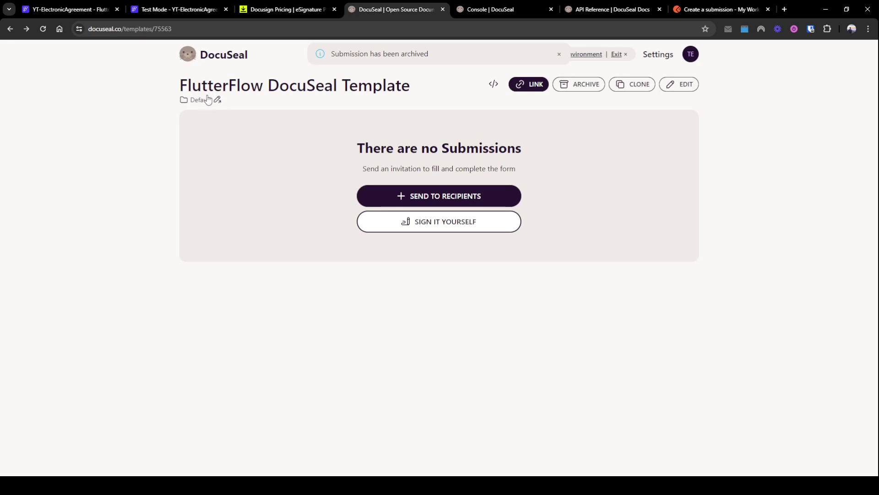
left_click(221, 56)
left_click(291, 161)
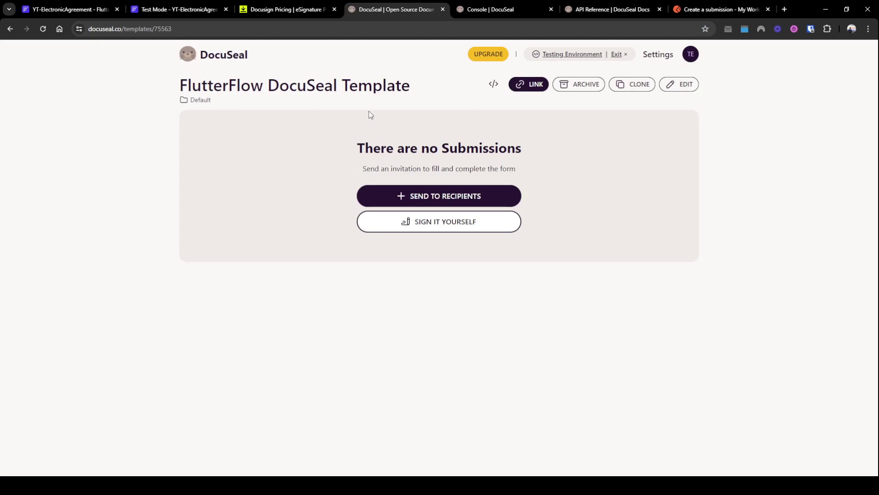
left_click(494, 83)
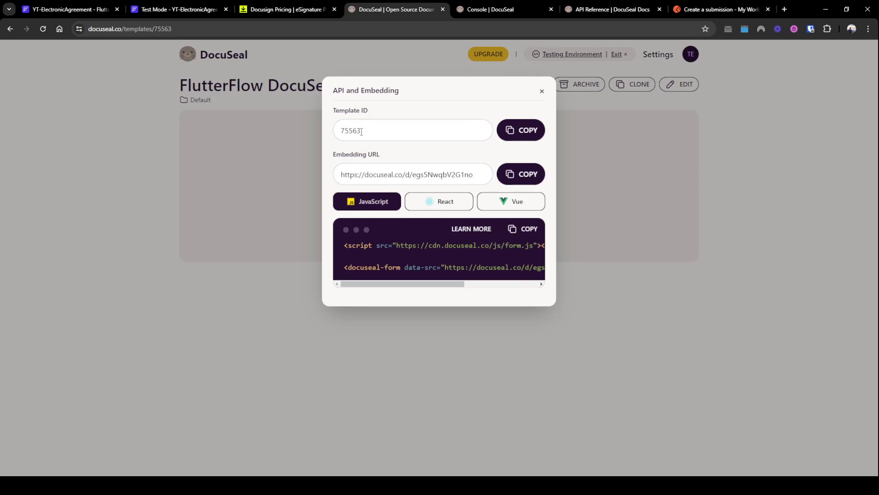
left_click_drag(364, 131, 339, 129)
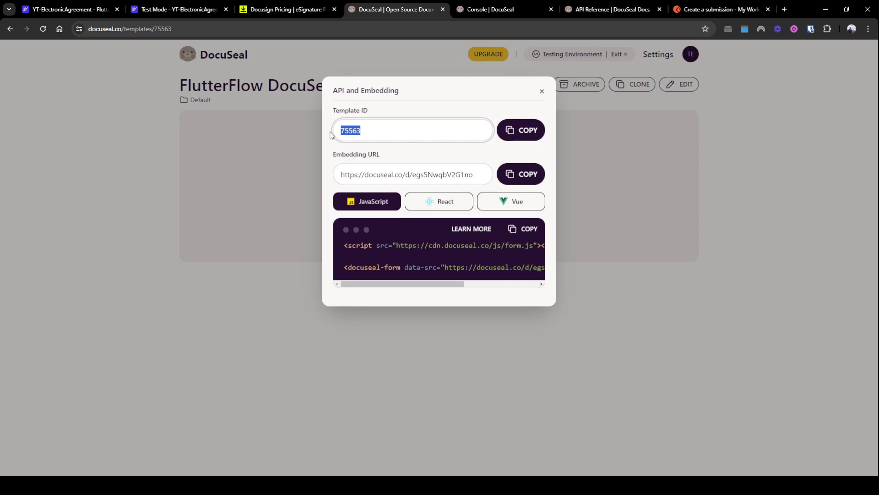
left_click(697, 11)
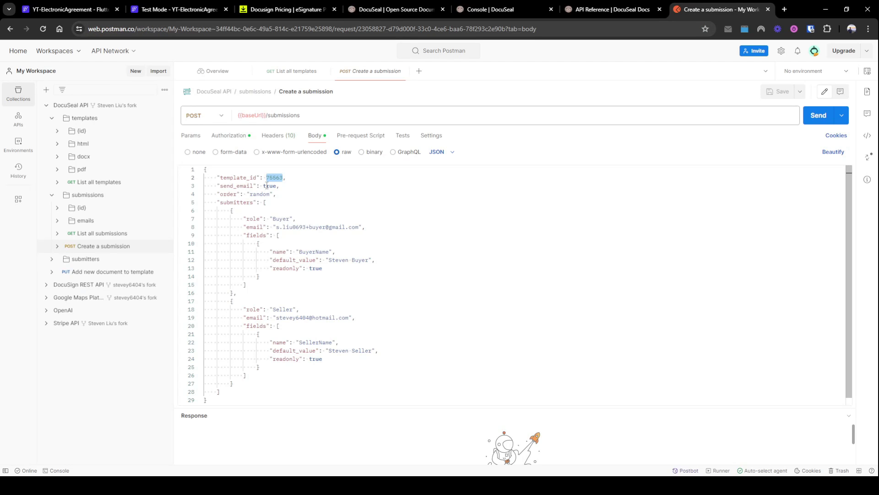
double_click(259, 193)
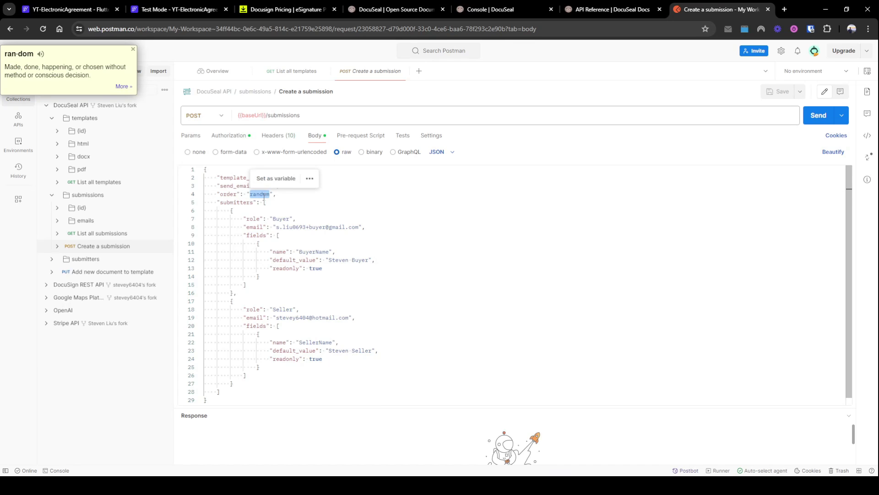
left_click(269, 218)
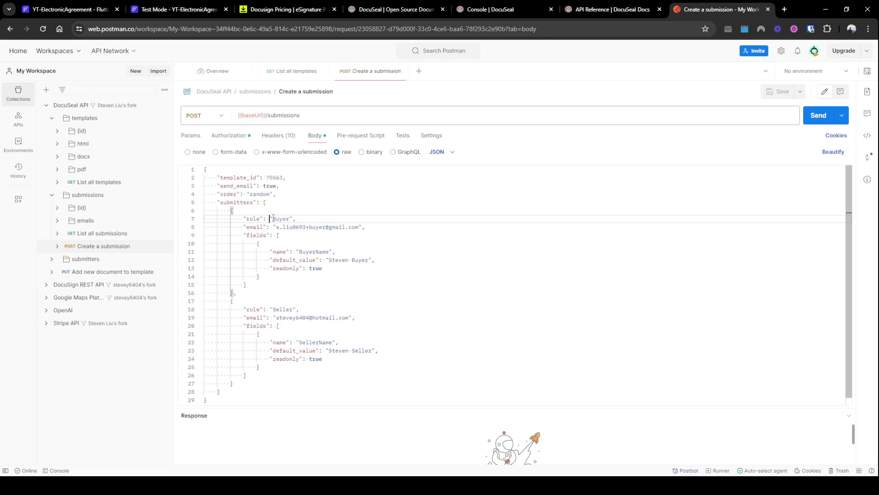
Step: Edit the FlutterFlow DocuSeal Template and list its signer roles: Buyer, then Seller
left_click(406, 10)
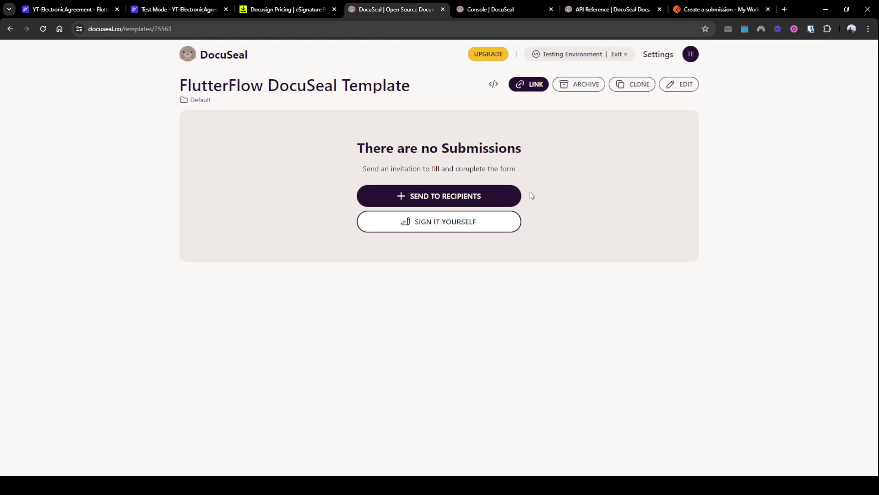
left_click(669, 86)
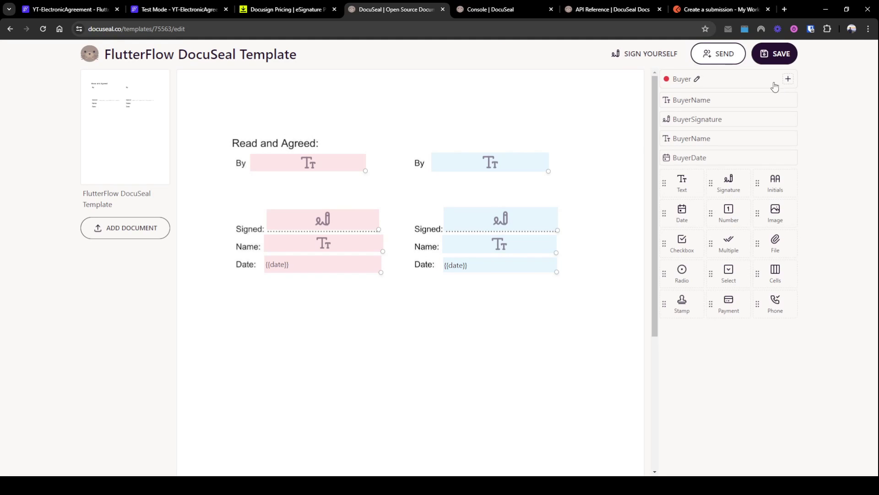
left_click(732, 84)
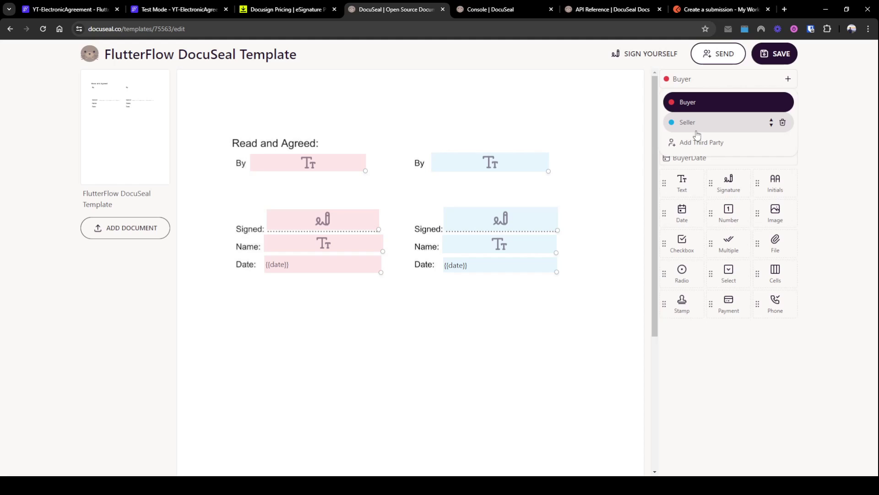
Step: Highlight the Buyer submitter's role, email, BuyerName field and default name value in the body
left_click(711, 10)
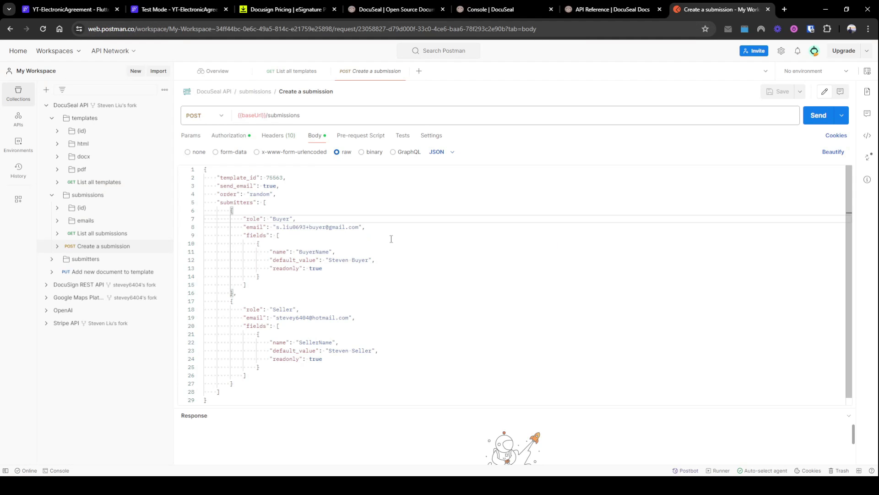
left_click(268, 218)
double_click(279, 218)
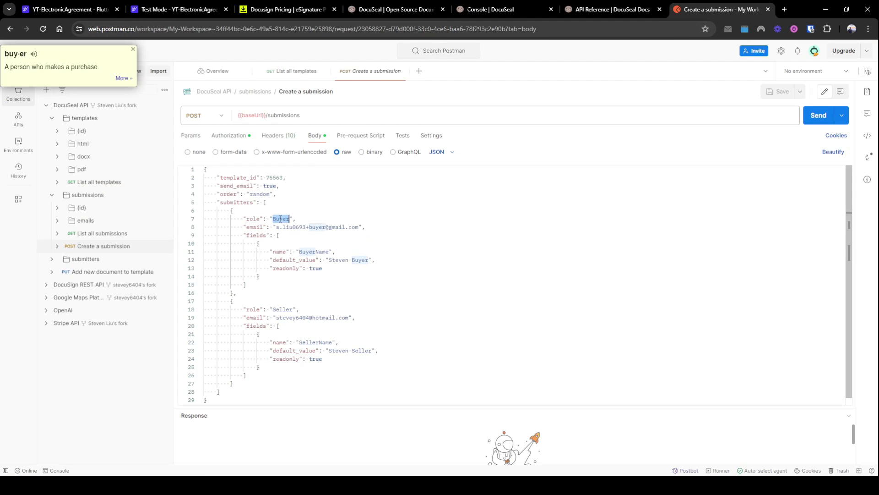
left_click(133, 49)
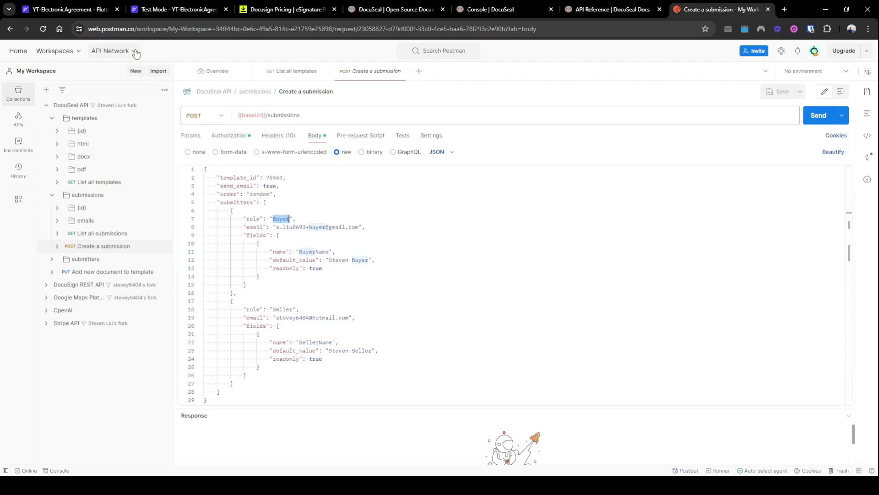
left_click_drag(274, 228, 329, 229)
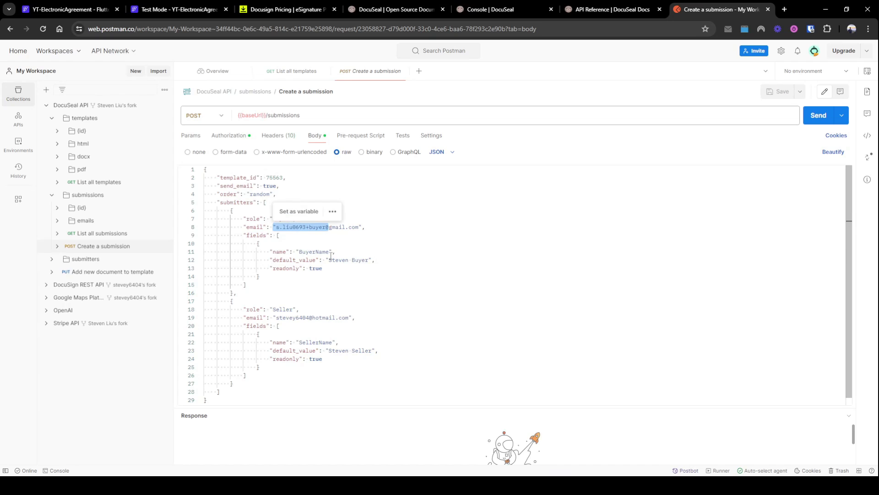
double_click(313, 252)
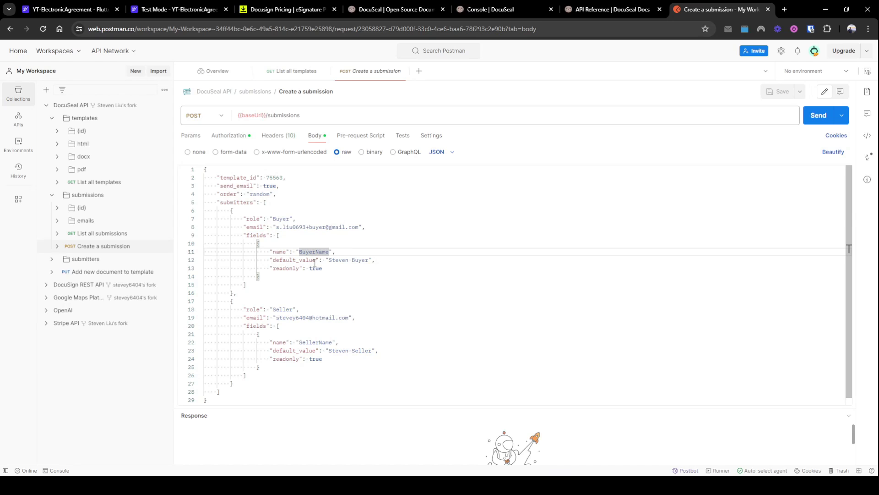
left_click_drag(329, 260, 369, 262)
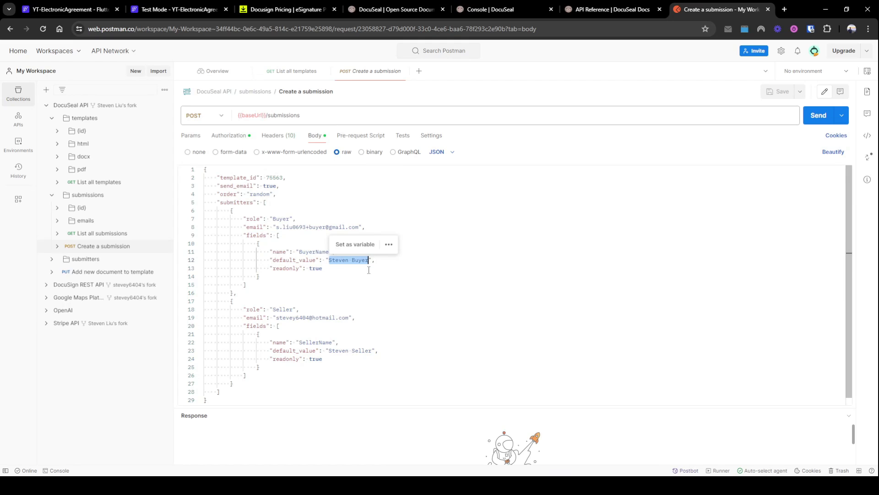
left_click(368, 270)
left_click_drag(369, 260, 327, 260)
Step: Compare against the FlutterFlow app, confirm readonly true, and close the Docusign Pricing tab
left_click(69, 9)
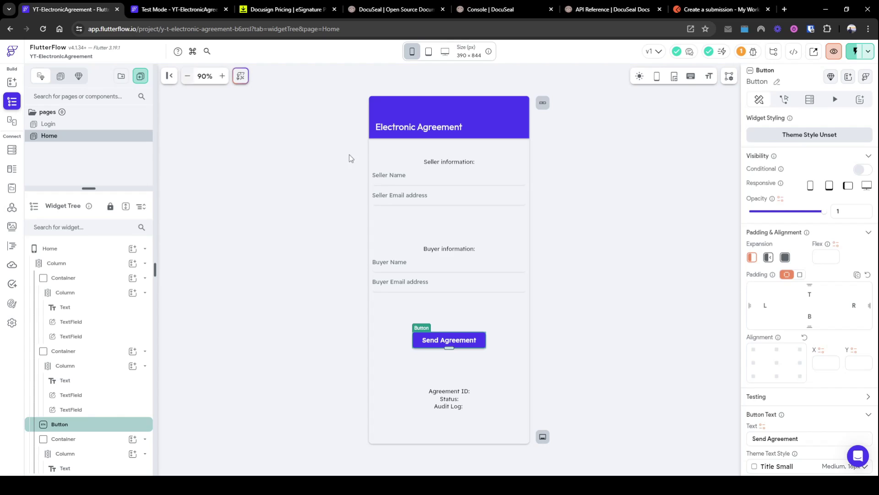
left_click(692, 10)
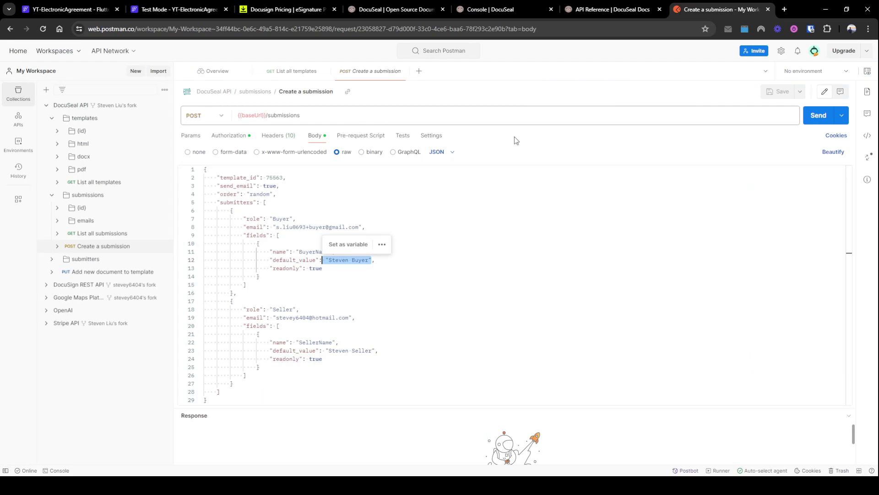
left_click(317, 269)
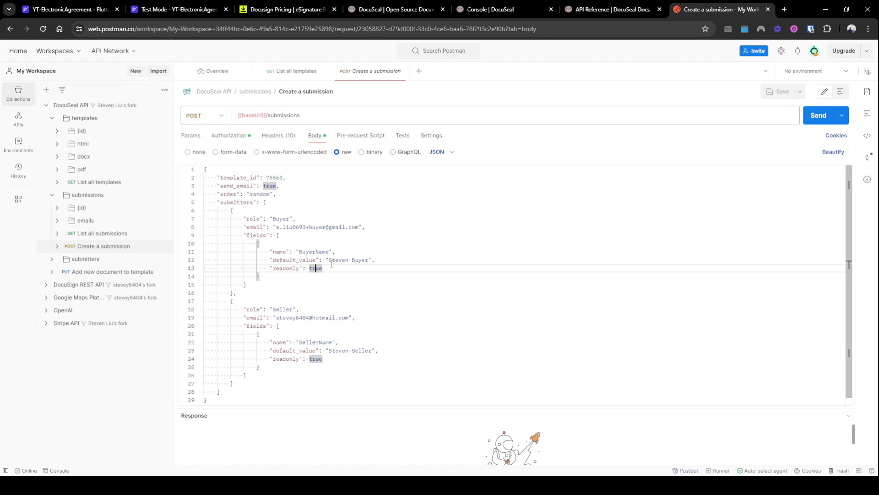
left_click(389, 9)
left_click(334, 9)
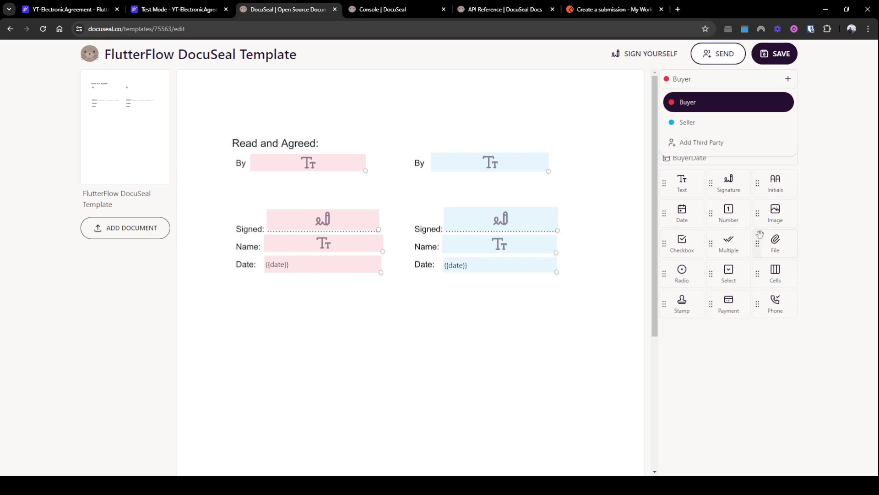
left_click(603, 9)
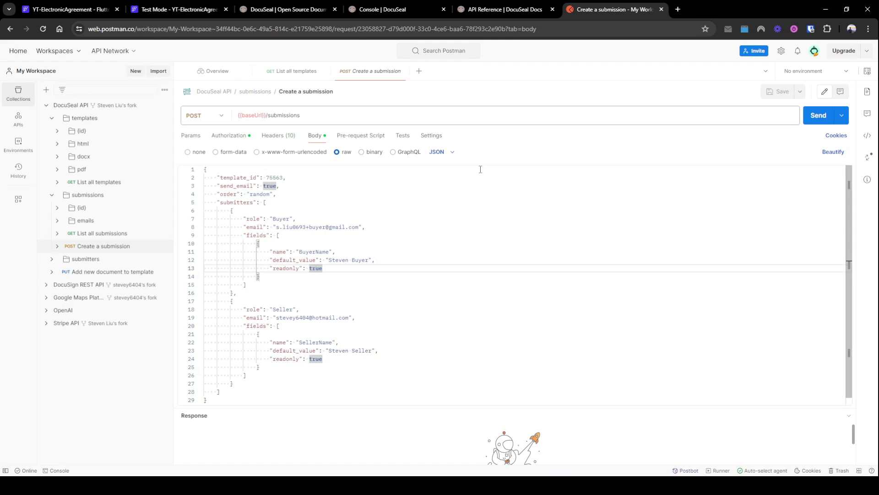
Step: Send the request and review the 200 OK response for submission 107177 with Buyer and Seller
left_click(826, 120)
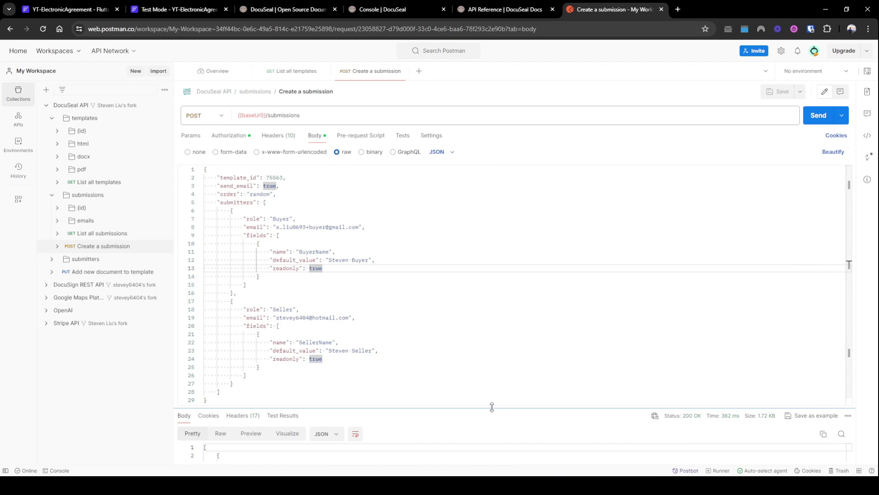
left_click_drag(490, 418, 443, 314)
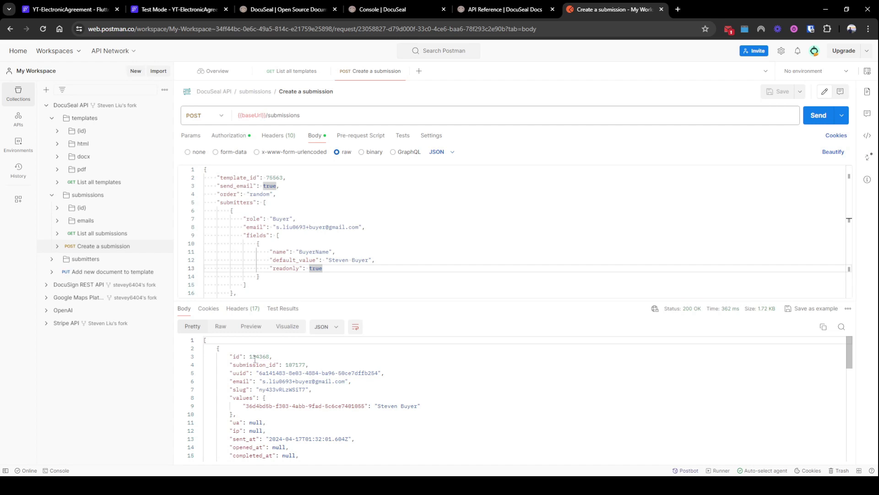
scroll(269, 362, "down", 1)
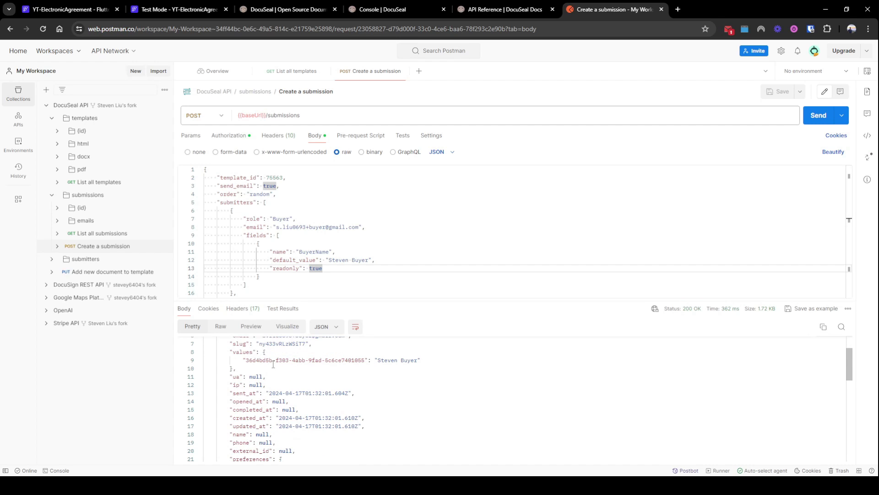
scroll(312, 387, "up", 1)
scroll(323, 389, "down", 5)
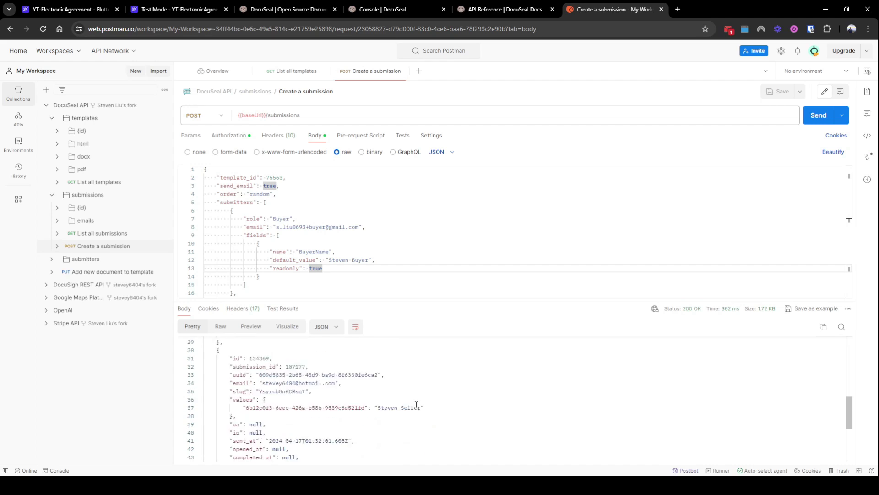
scroll(413, 425, "up", 5)
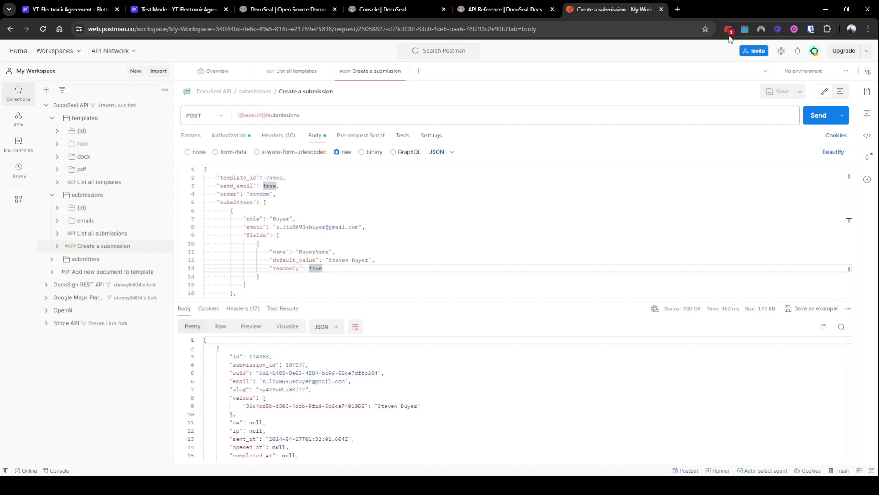
Step: Follow the invitation email's signing link and point out the prefilled buyer name and 17 April 2024 date
left_click(729, 29)
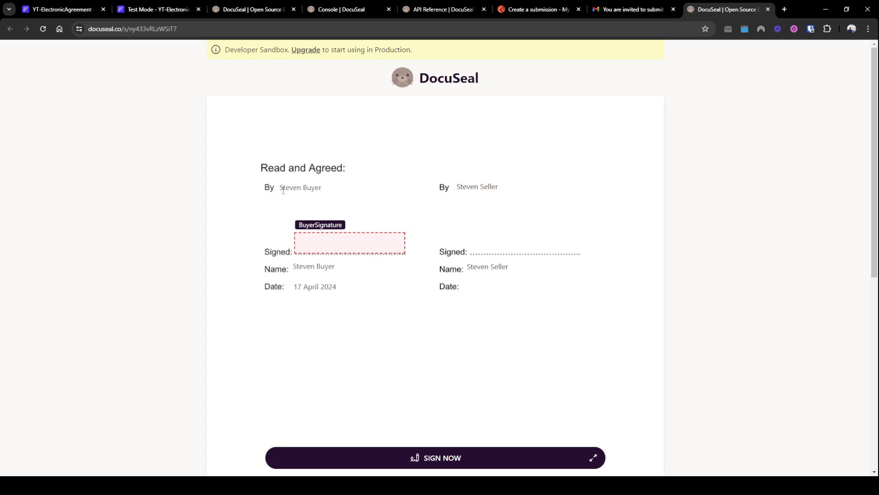
left_click_drag(280, 188, 324, 193)
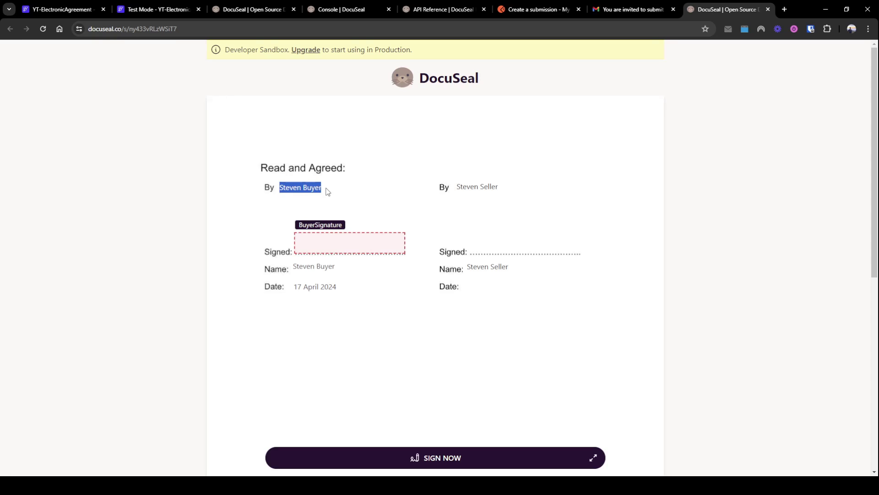
left_click_drag(293, 287, 338, 288)
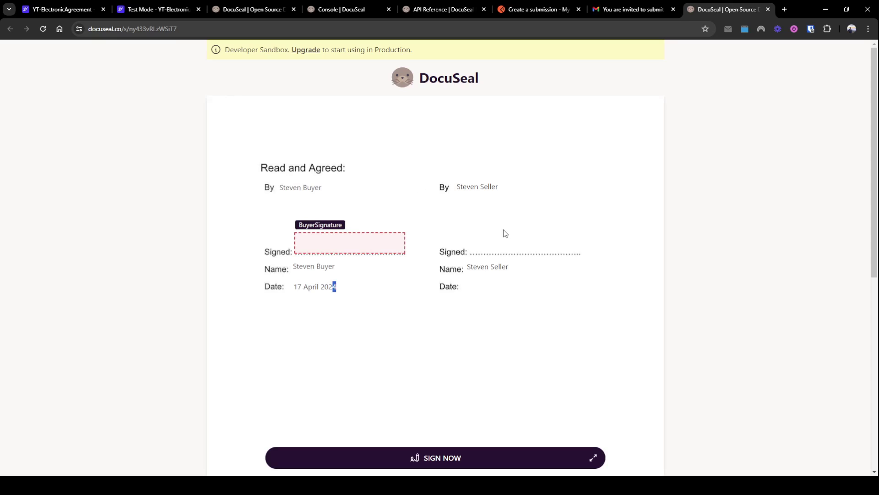
Step: Draw the buyer's signature in the BuyerSignature field and submit the form
left_click(304, 249)
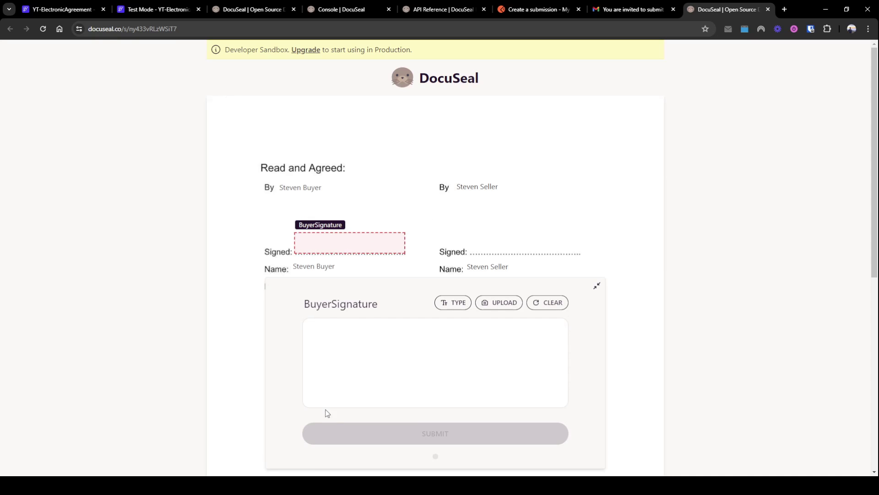
left_click_drag(316, 377, 514, 359)
left_click(495, 428)
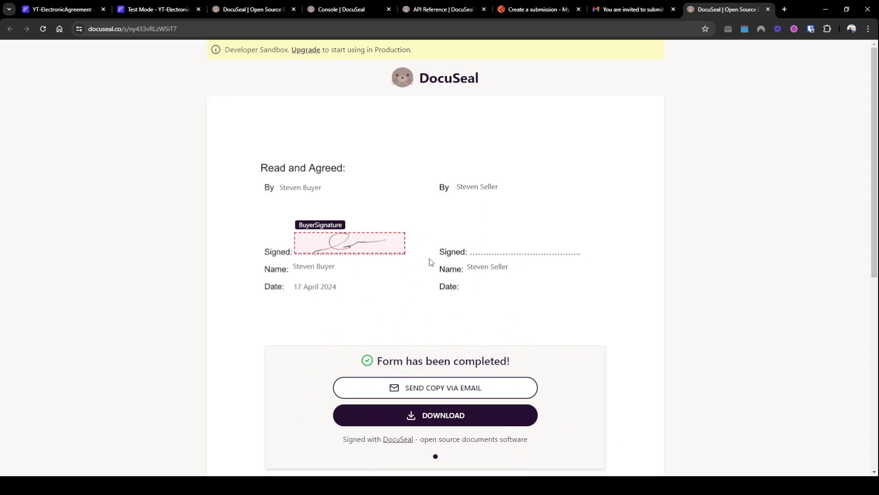
Step: Email a copy of the signed agreement using SEND COPY VIA EMAIL
left_click(435, 395)
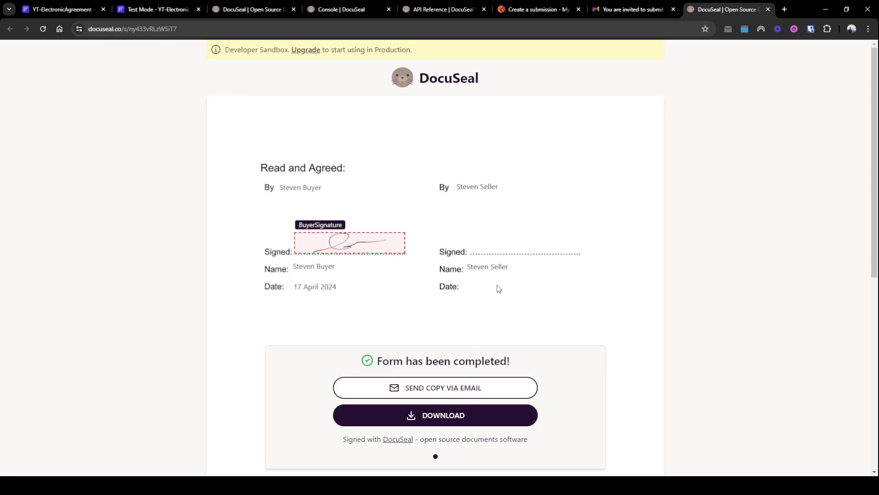